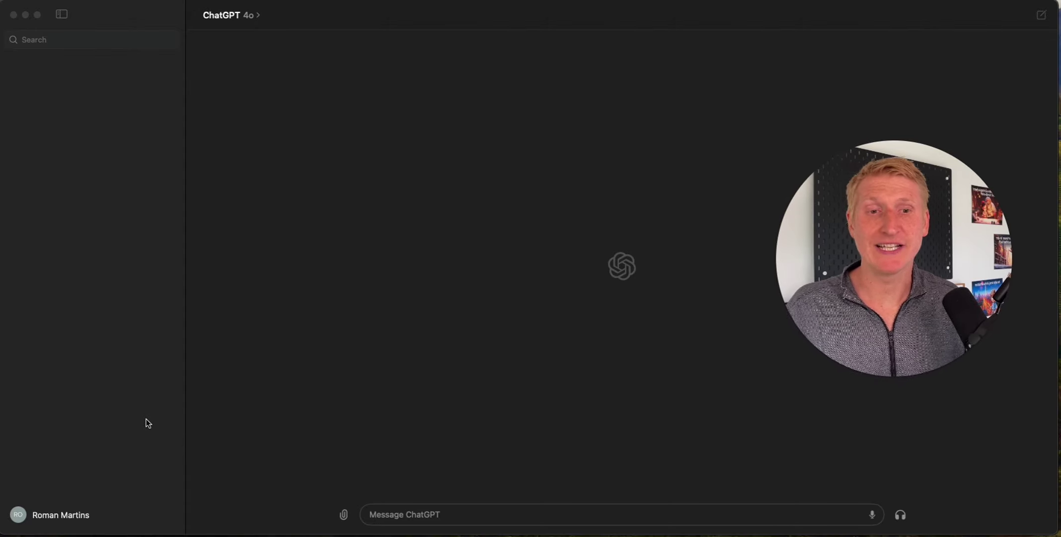
Open the ChatGPT desktop app's Settings from the profile menu in the sidebar.
click(81, 515)
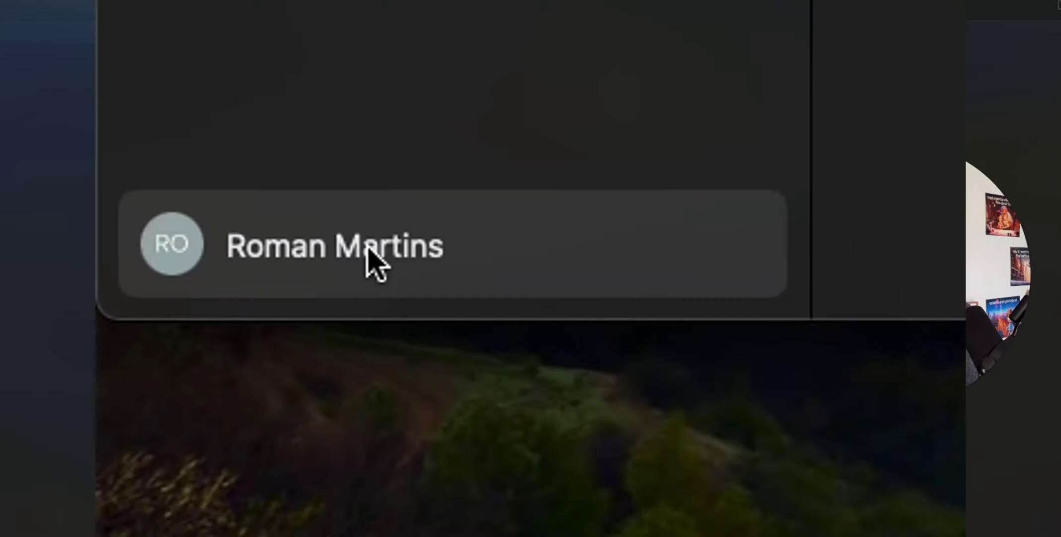
click(70, 515)
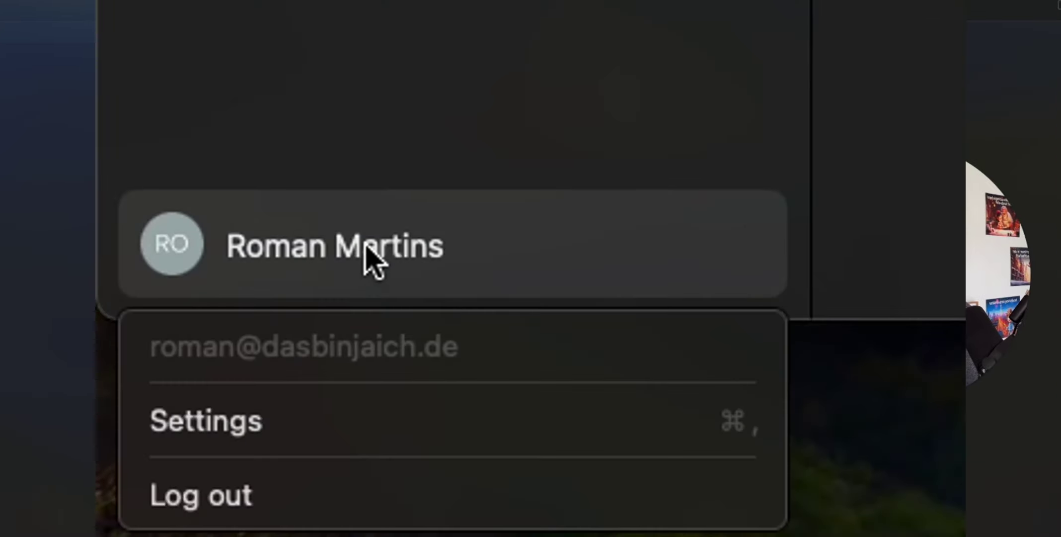
click(328, 425)
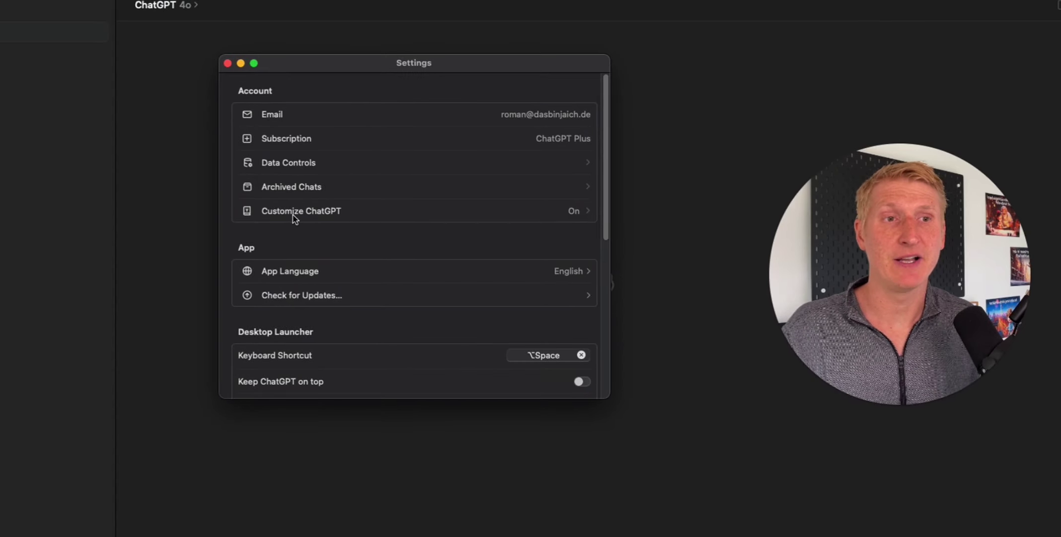
Open Customize ChatGPT and expand the 743-character 'about you' description for editing.
click(392, 214)
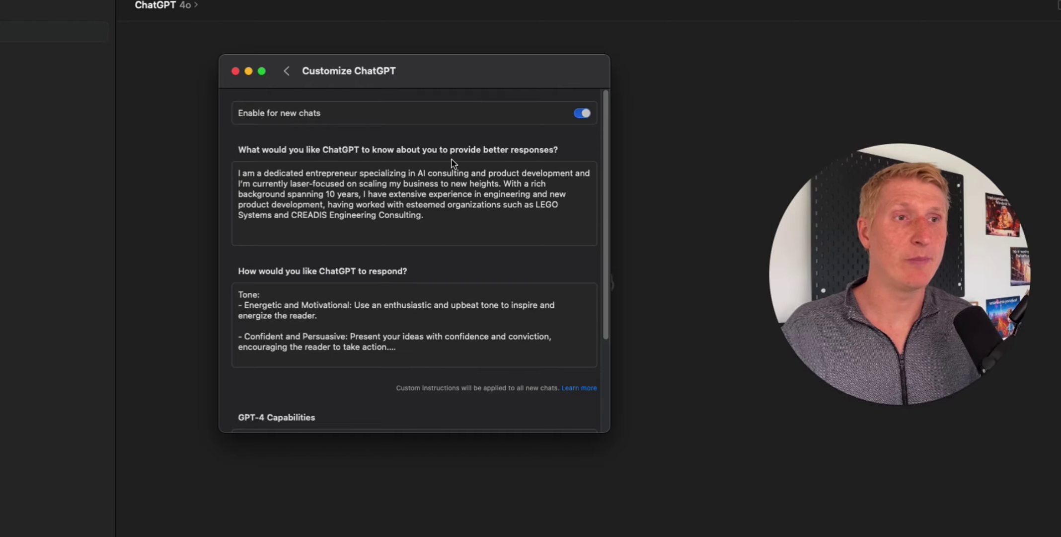
click(423, 178)
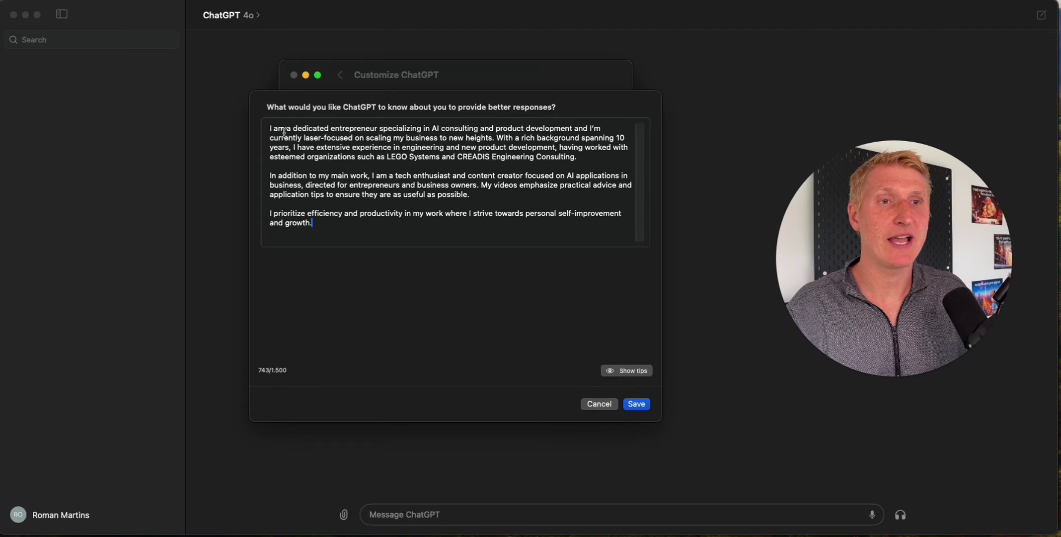
Highlight the background, content-creation and productivity paragraphs, then save the about-you text unchanged.
drag(275, 130, 580, 152)
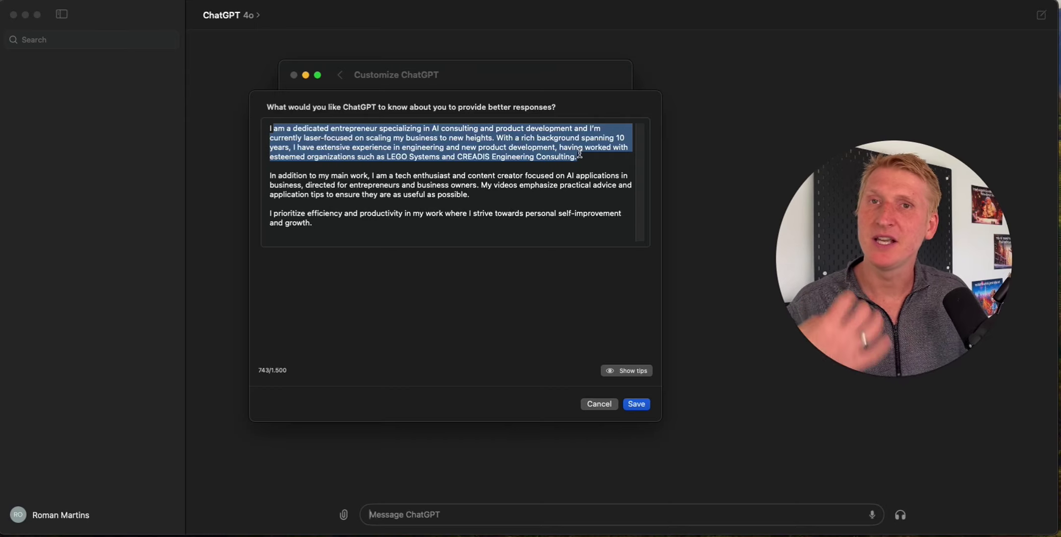
click(570, 168)
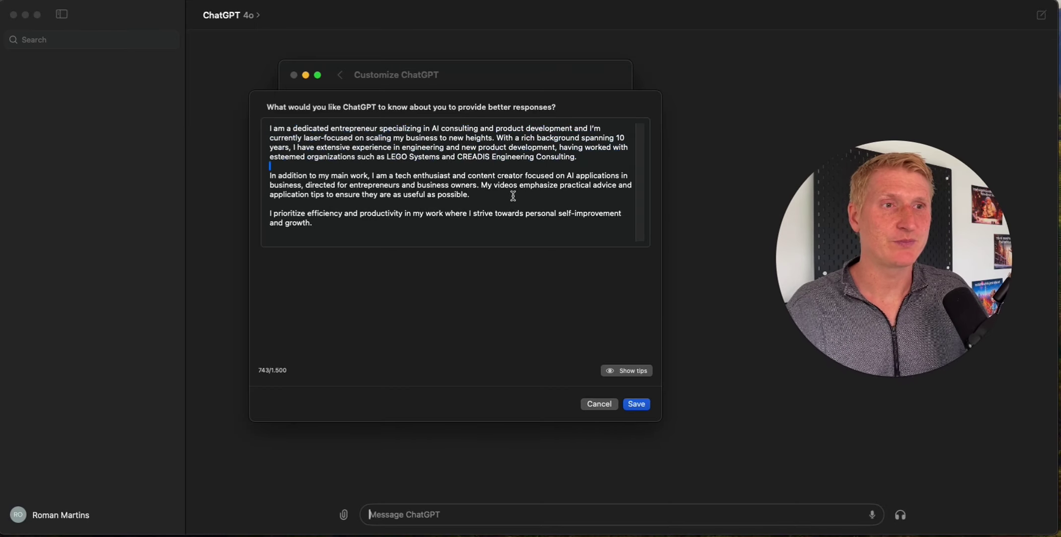
drag(516, 233, 277, 133)
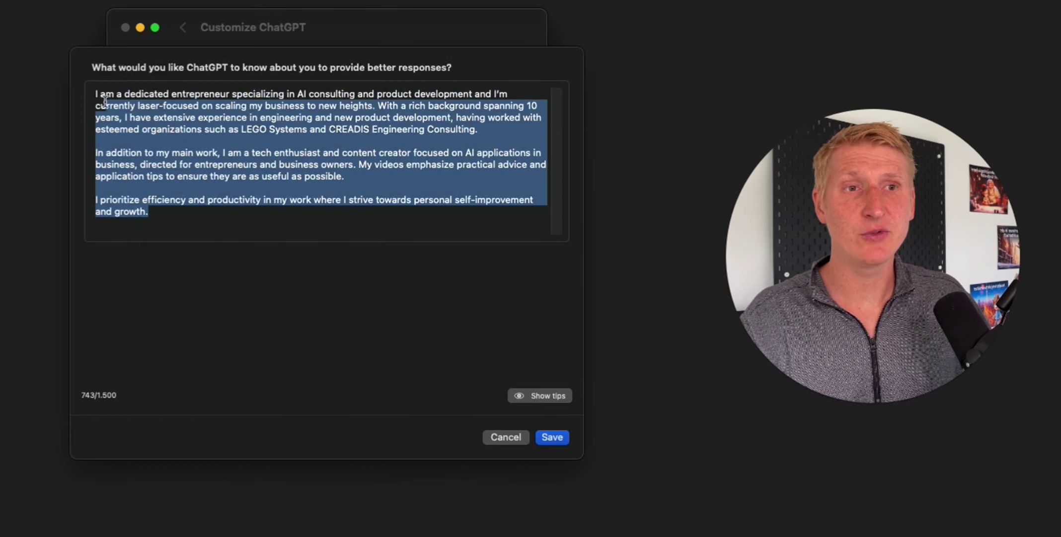
drag(105, 101, 476, 144)
click(189, 131)
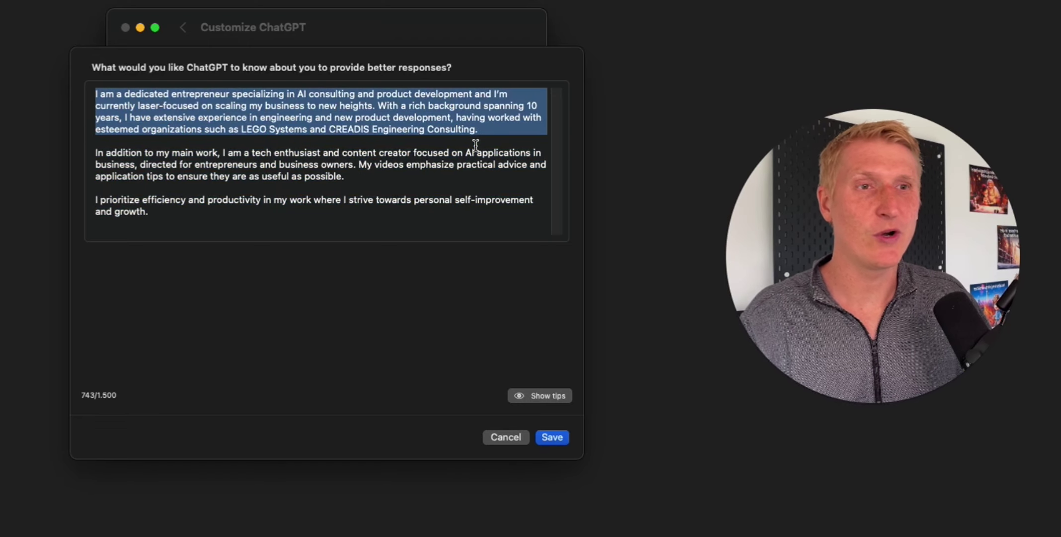
click(189, 162)
drag(102, 152, 361, 175)
click(362, 176)
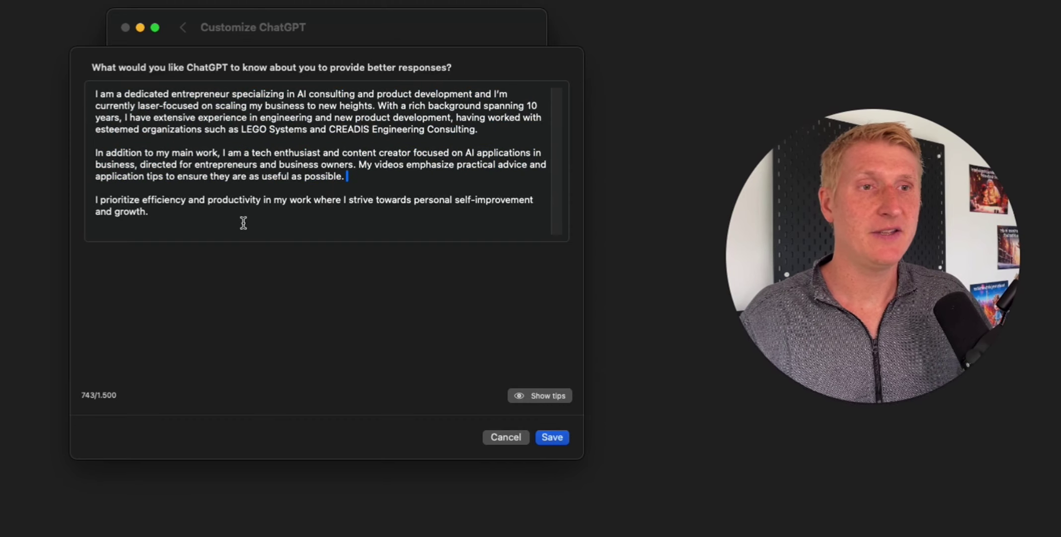
drag(150, 209, 122, 199)
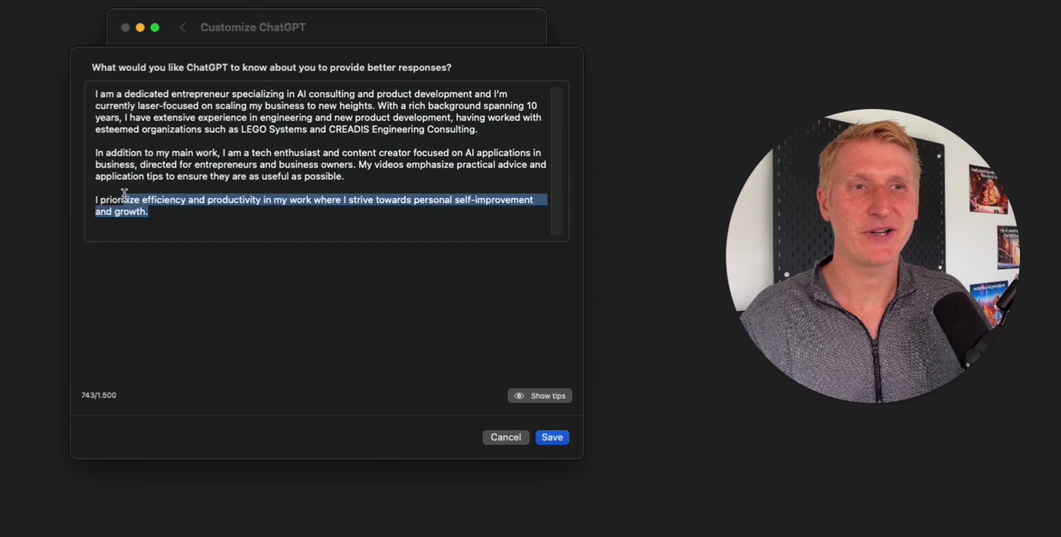
click(202, 214)
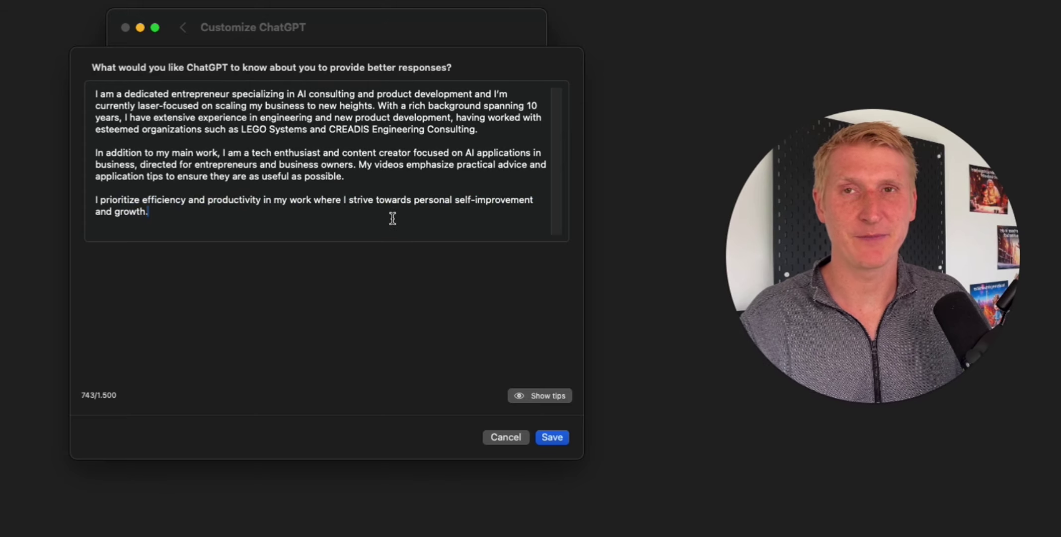
click(552, 436)
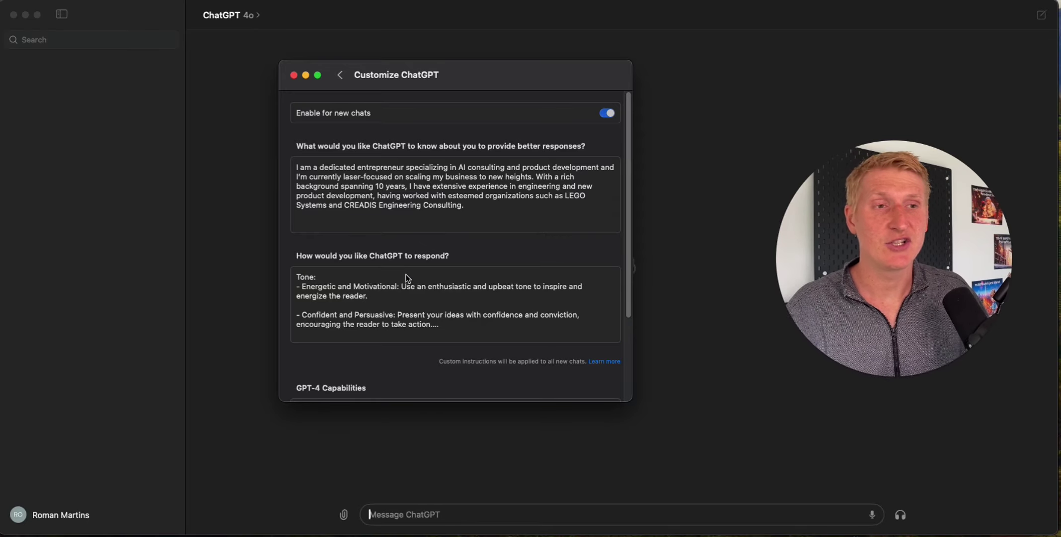
Expand the 554-character response instructions and highlight the Tone, Writing Style and Humor headings.
click(419, 295)
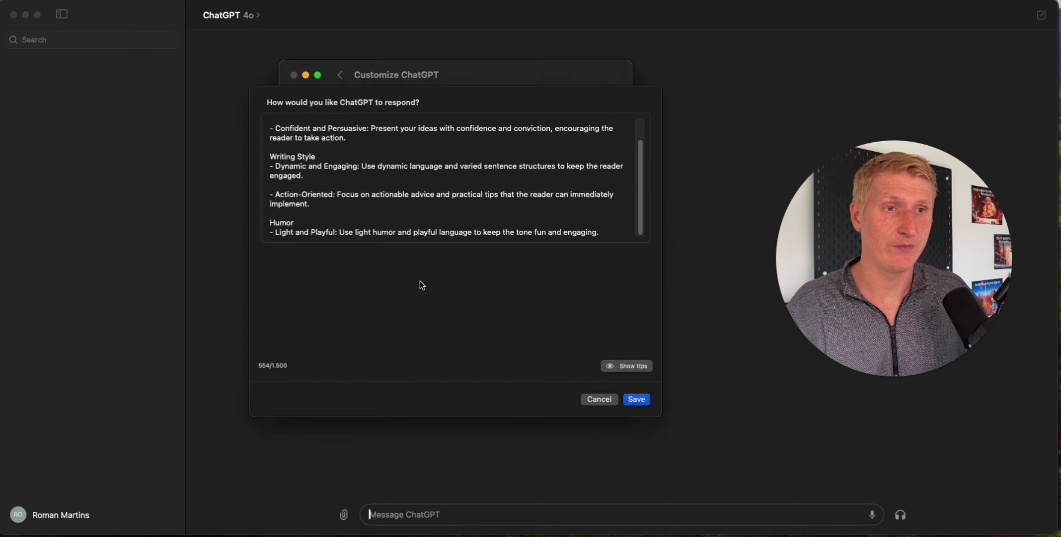
scroll(338, 194, up, 2)
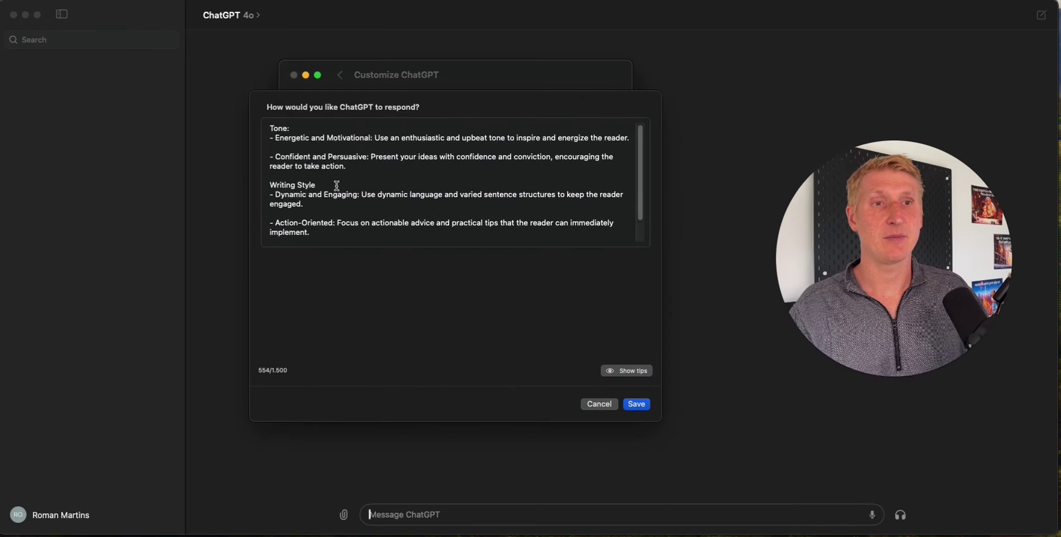
drag(302, 130, 267, 130)
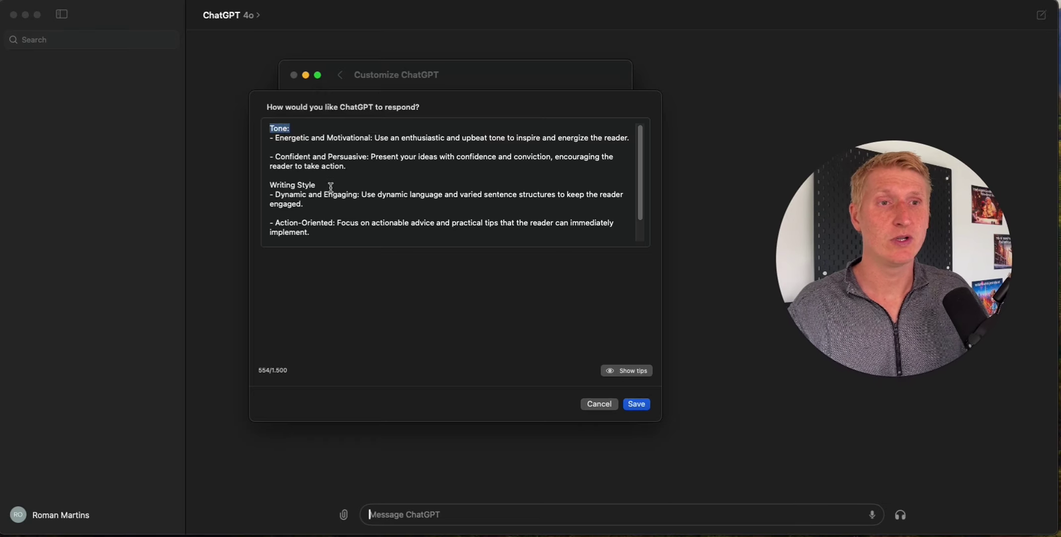
drag(332, 187, 269, 186)
scroll(343, 187, down, 2)
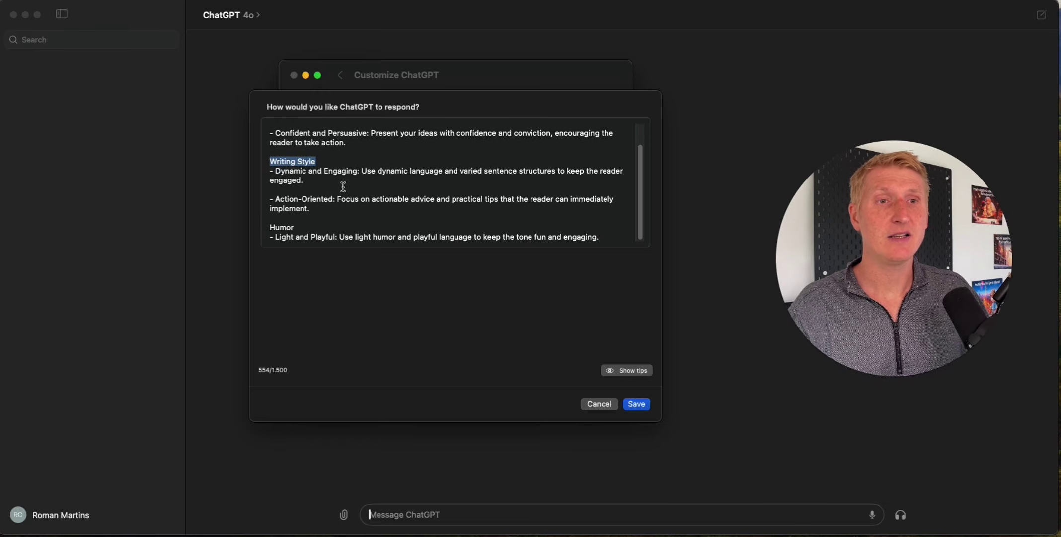
drag(304, 227, 270, 226)
click(312, 210)
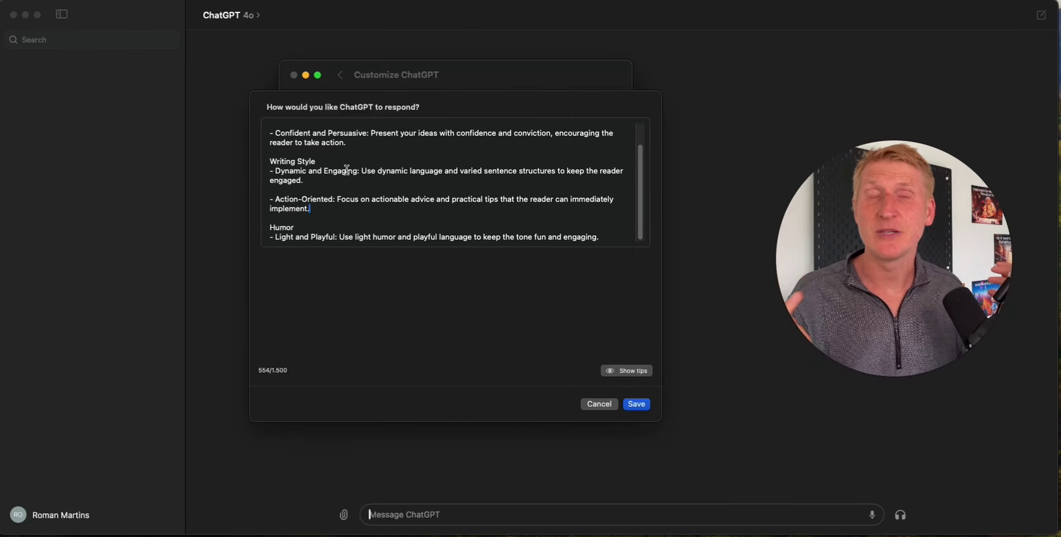
scroll(362, 167, up, 2)
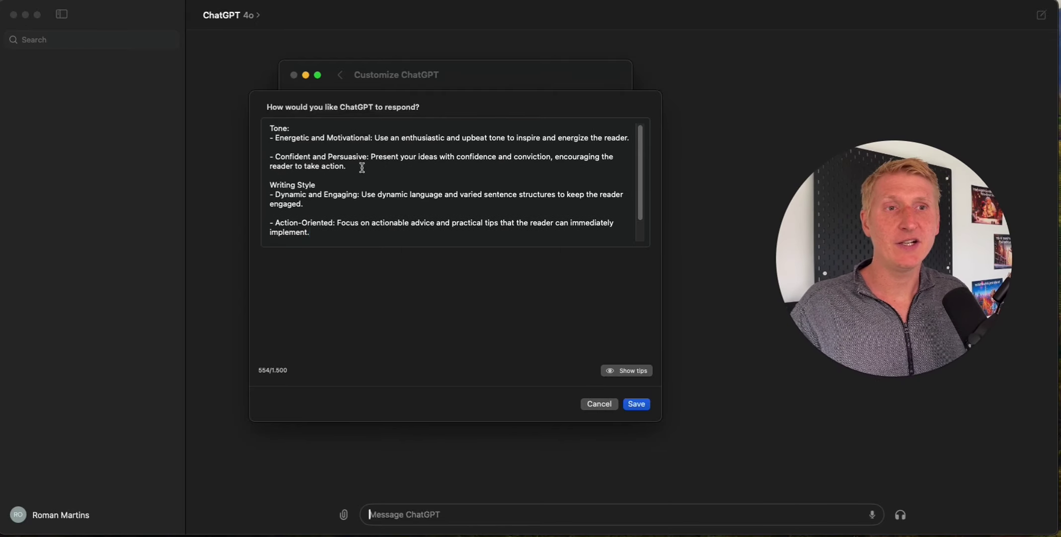
Save the response-style instructions, review the GPT-4 Capabilities toggles and move the dialog aside.
click(646, 405)
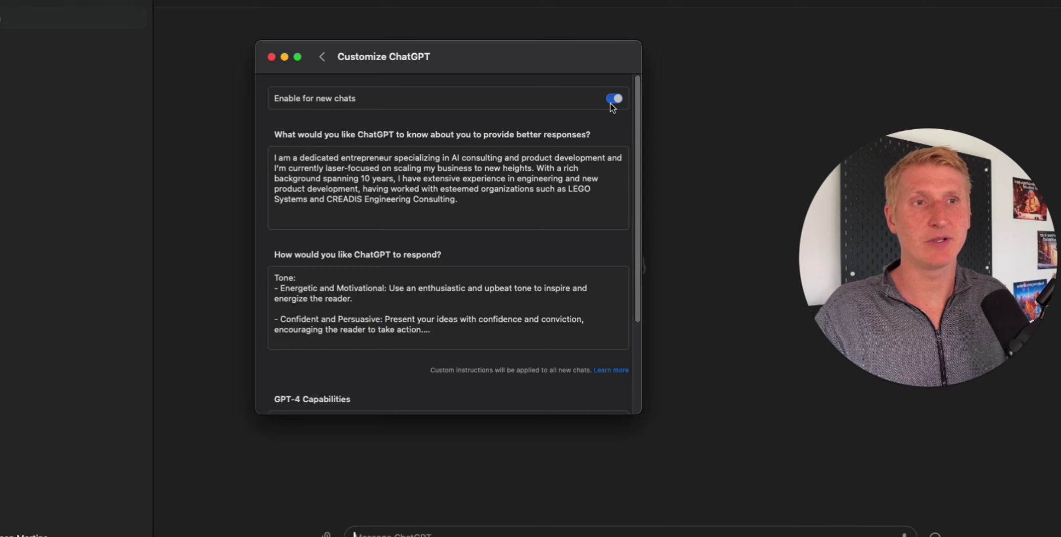
scroll(546, 119, down, 5)
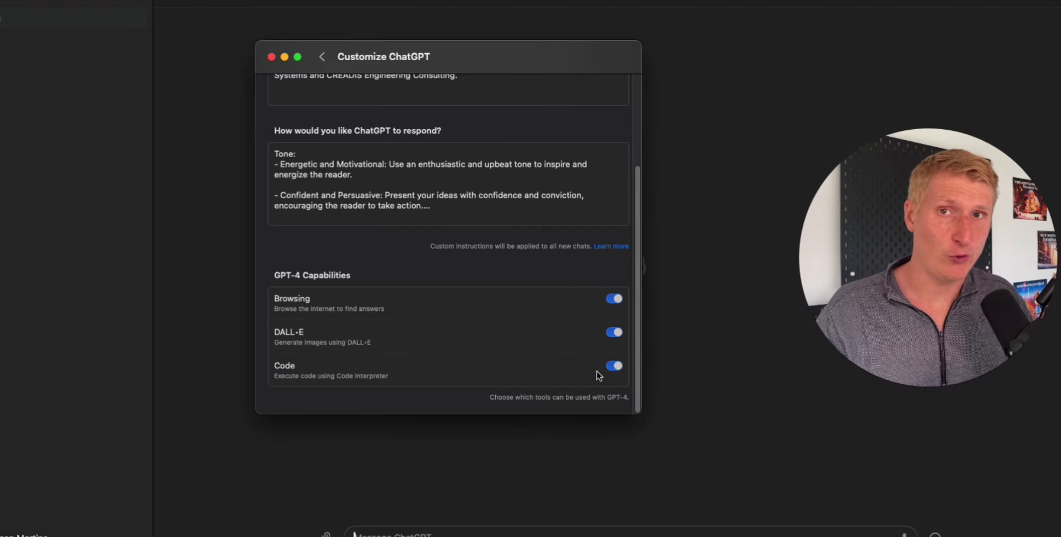
scroll(591, 361, up, 5)
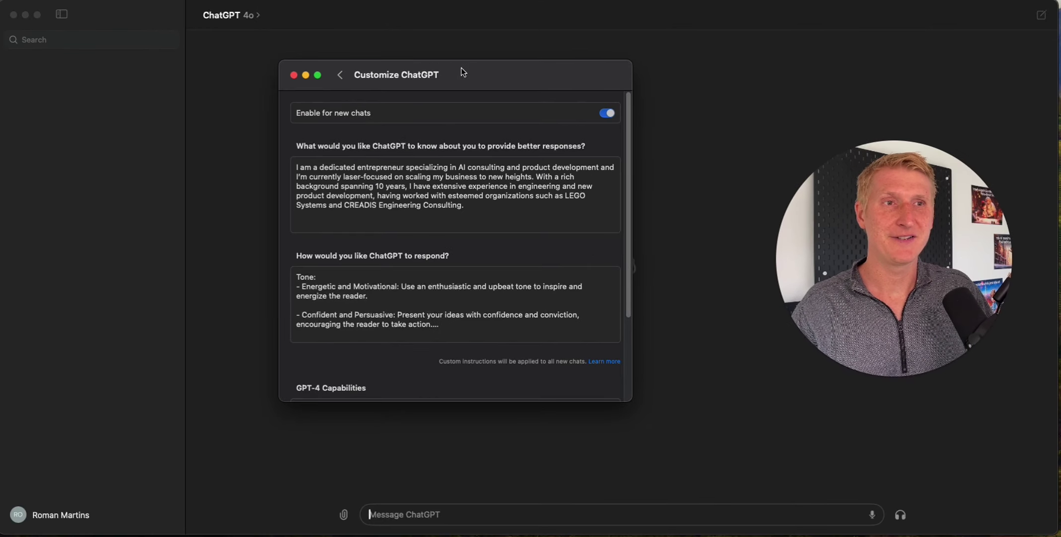
drag(467, 75, 488, 45)
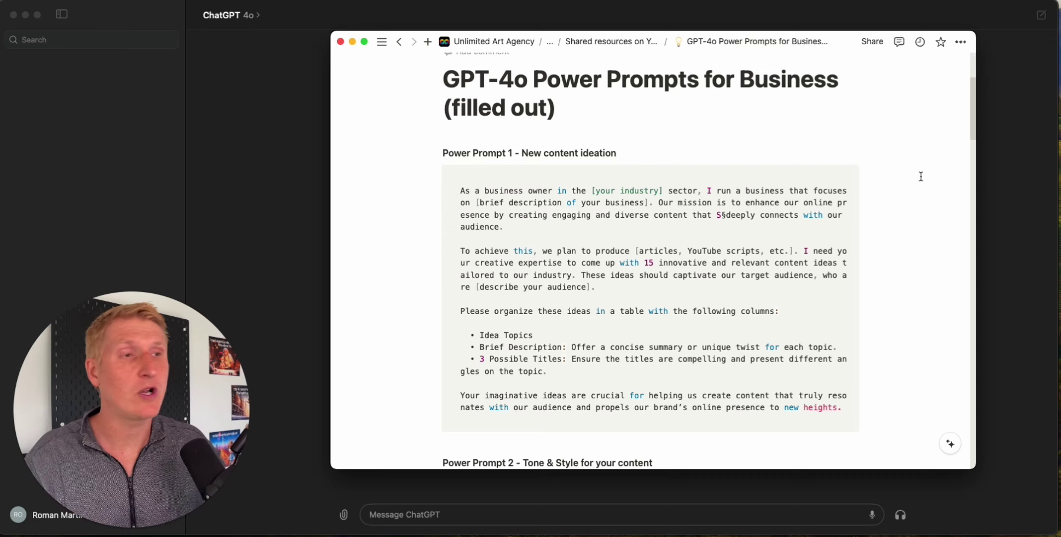
Copy Power Prompt 1 and fill its [your industry] placeholder with Software for SEO, content type Blog post.
click(792, 175)
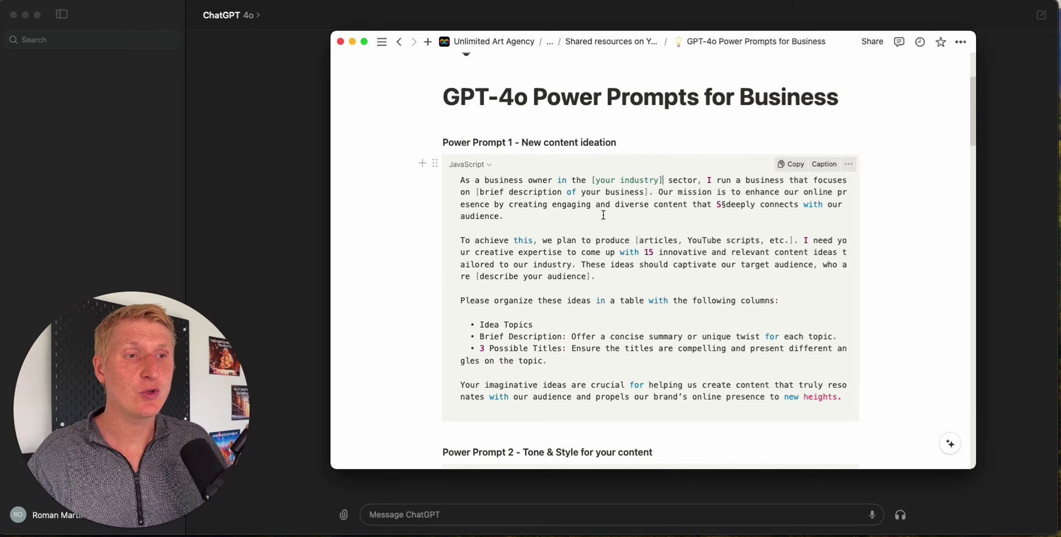
drag(592, 179, 664, 180)
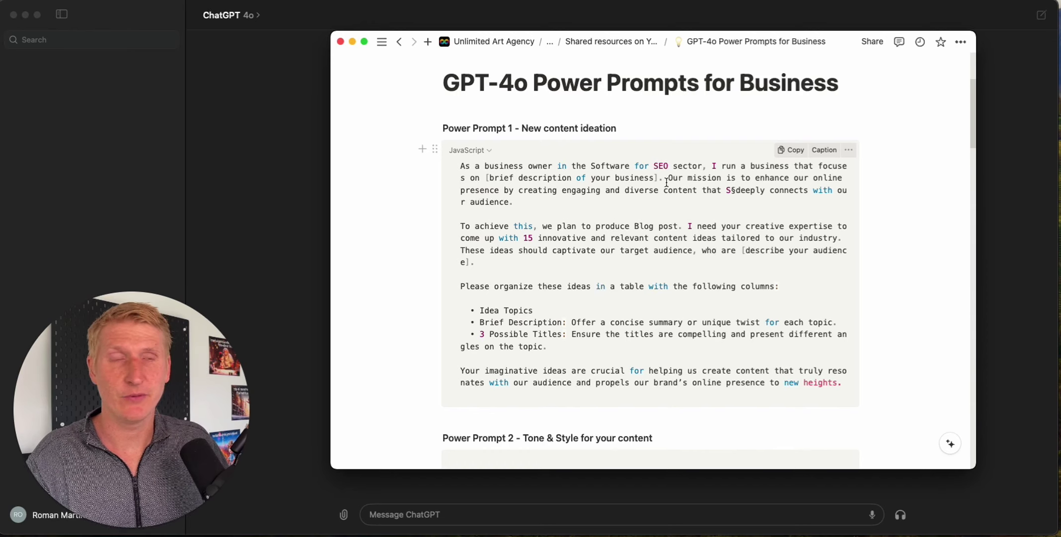
Paste the content-ideation prompt from Notion into a ChatGPT message and send it.
click(791, 150)
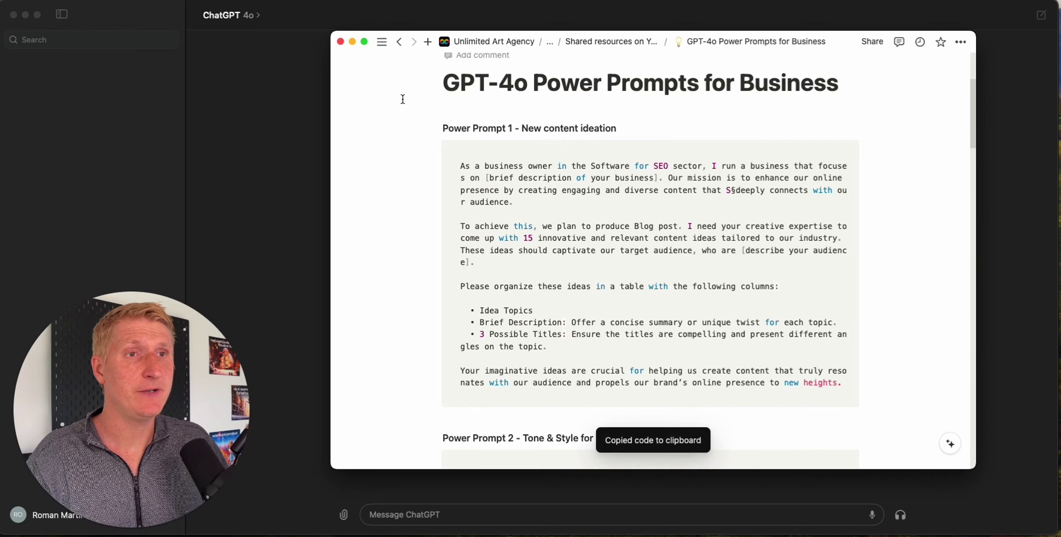
key(super+Tab)
key(super+v)
key(Return)
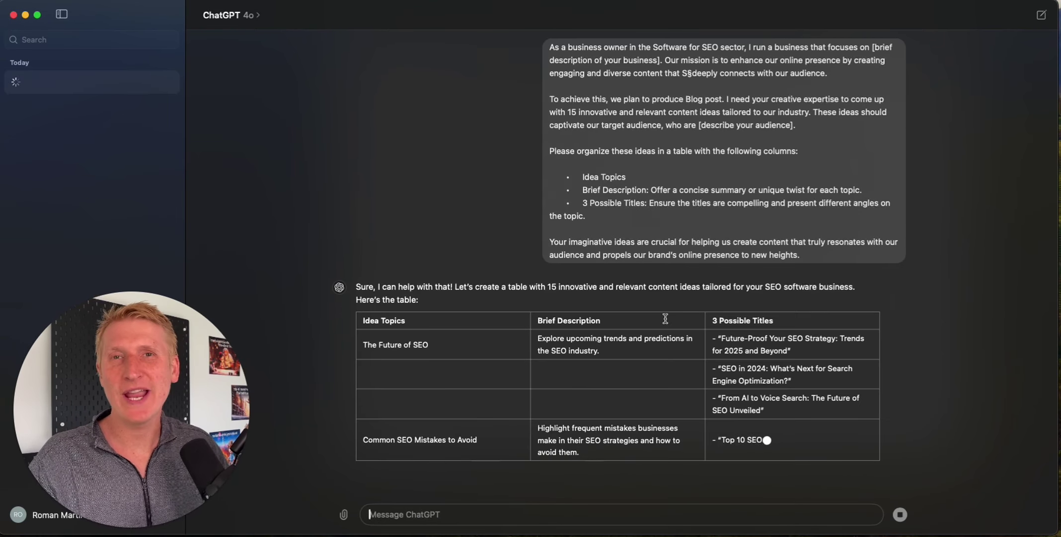
Review the 15-idea SEO table, highlighting the title 'SEO Strategies to Boost Your E-commerce Sales'.
scroll(646, 305, down, 2)
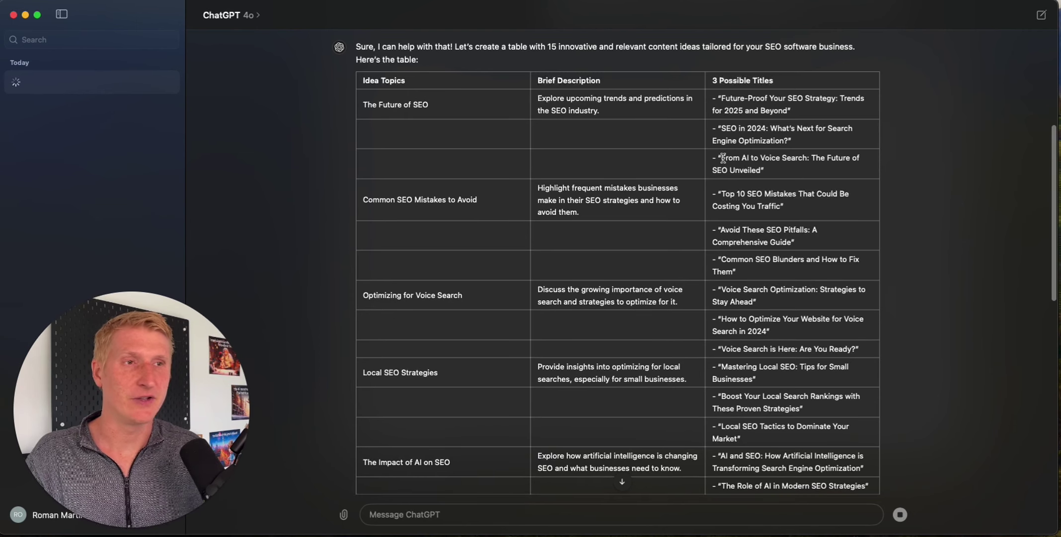
scroll(708, 171, down, 10)
scroll(705, 185, down, 2)
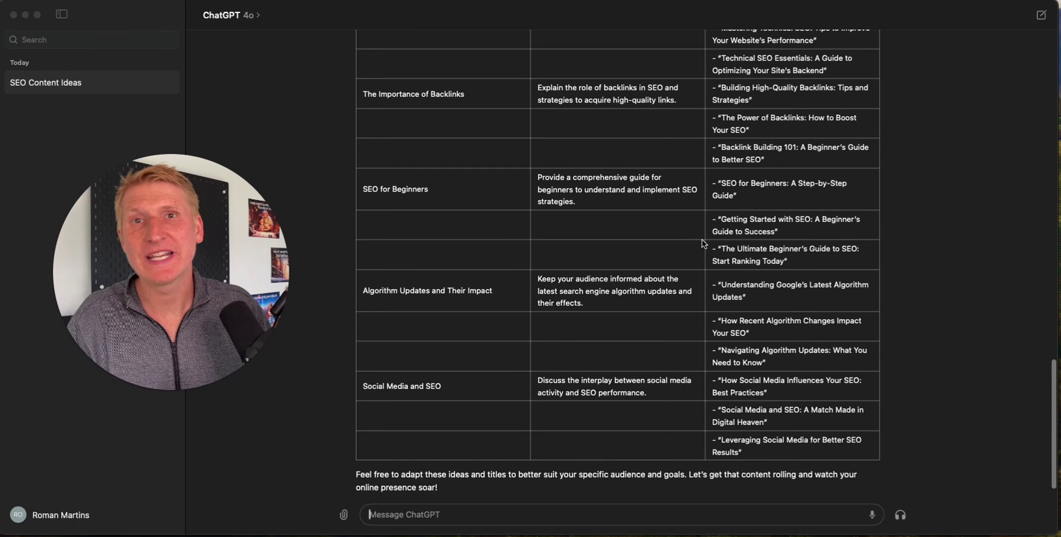
scroll(703, 243, up, 10)
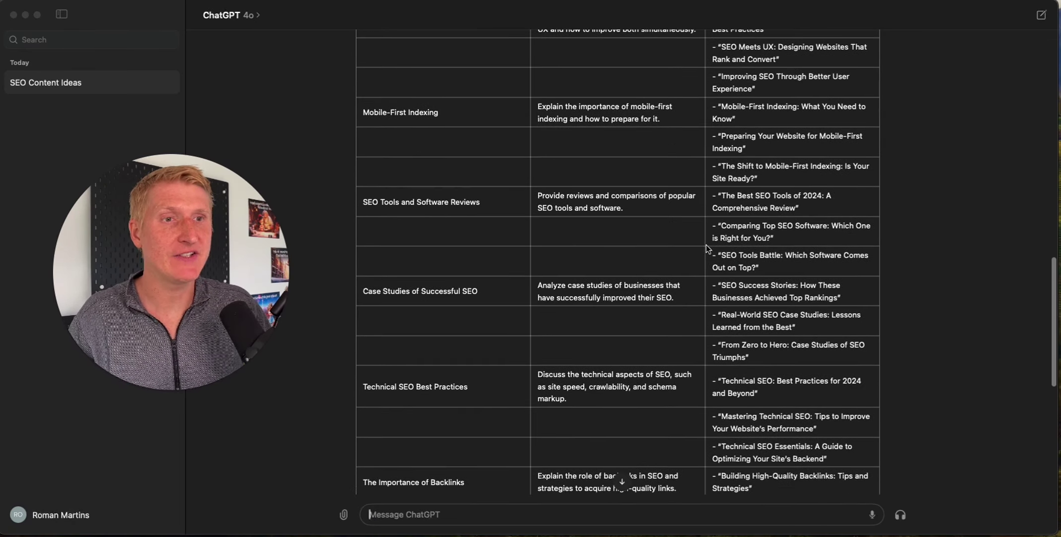
scroll(708, 247, up, 8)
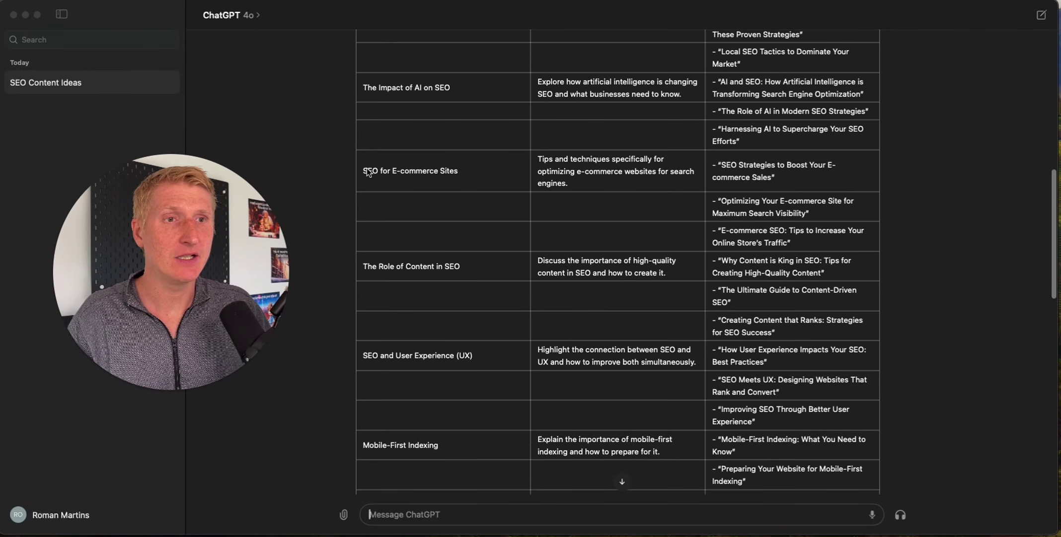
click(366, 172)
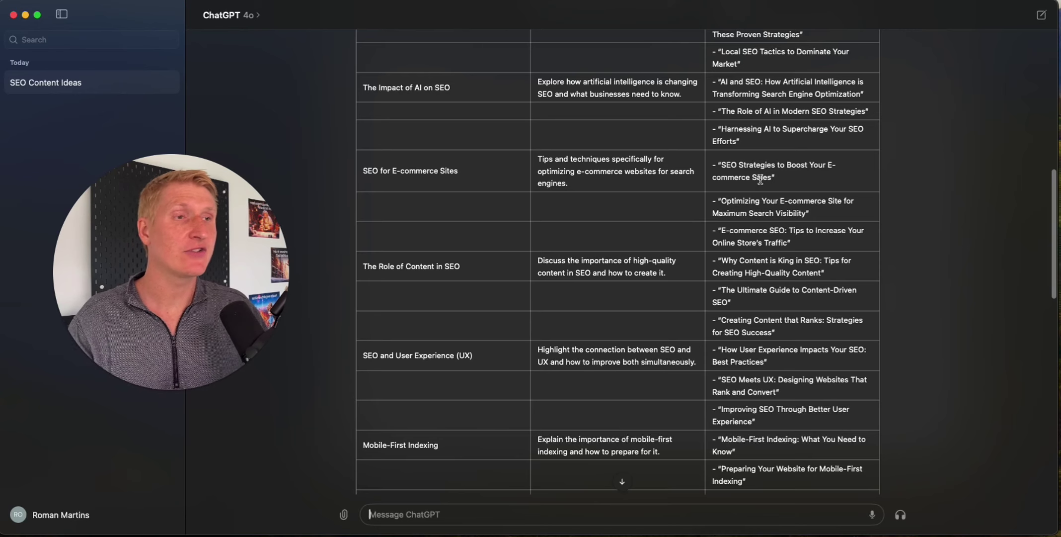
drag(788, 177, 406, 166)
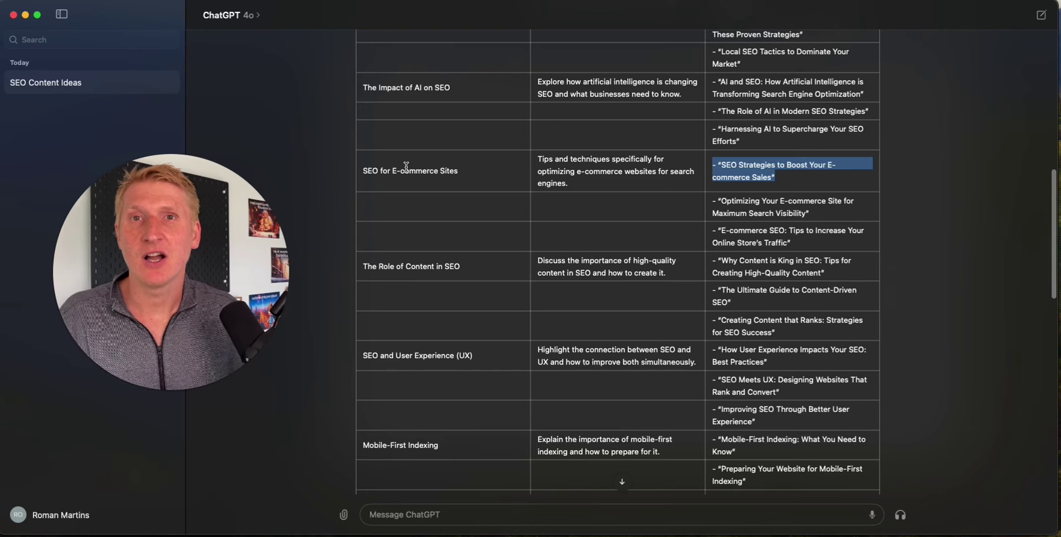
click(770, 167)
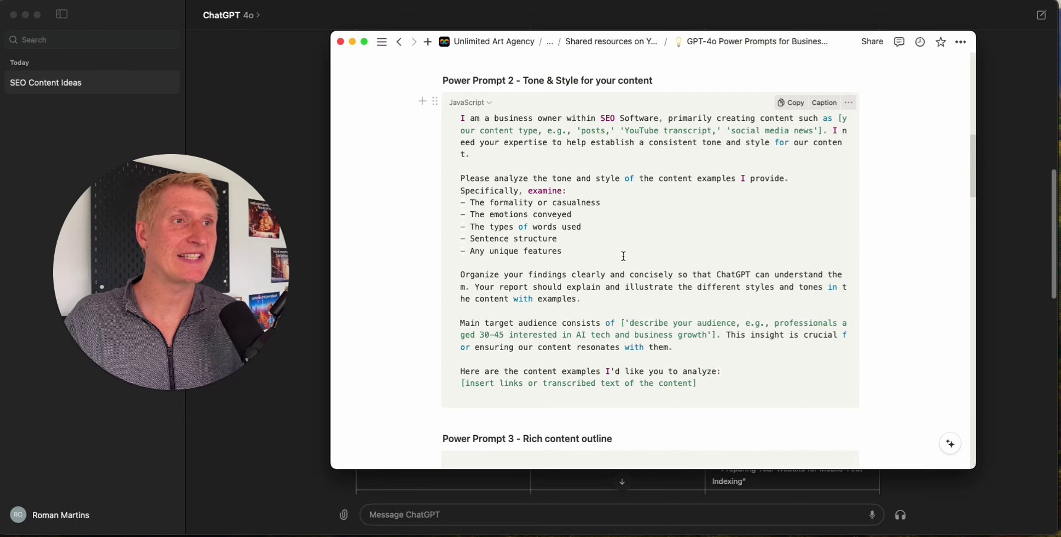
Fill Power Prompt 2 with 30-40 year old marketeers from Europe and the sample blog post.
drag(621, 322, 716, 332)
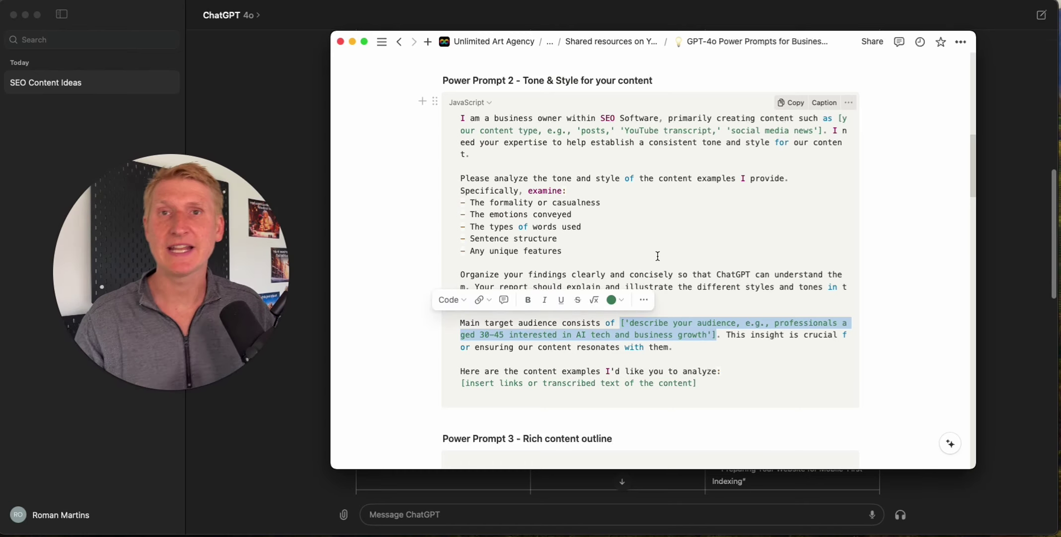
key(super+v)
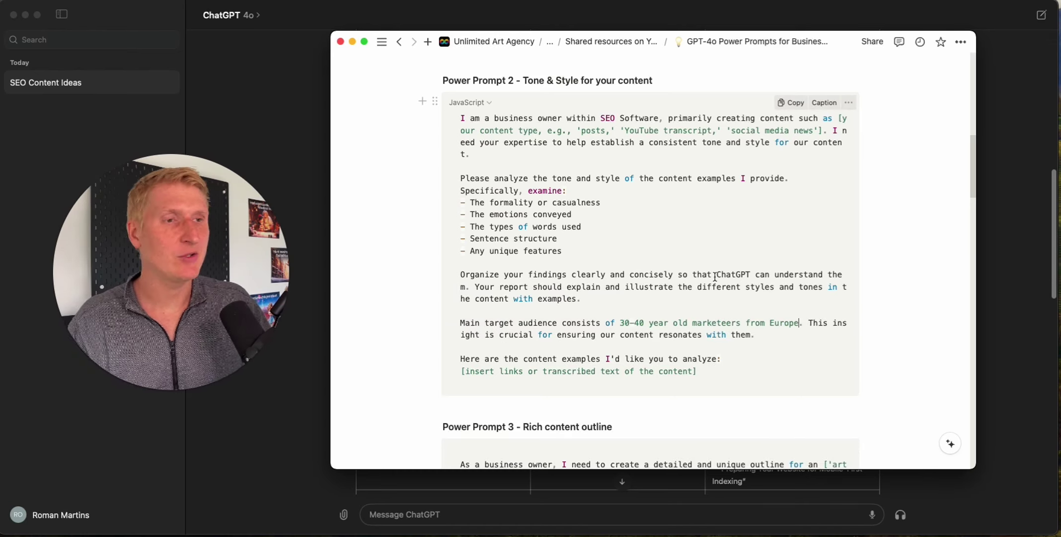
drag(698, 372, 542, 371)
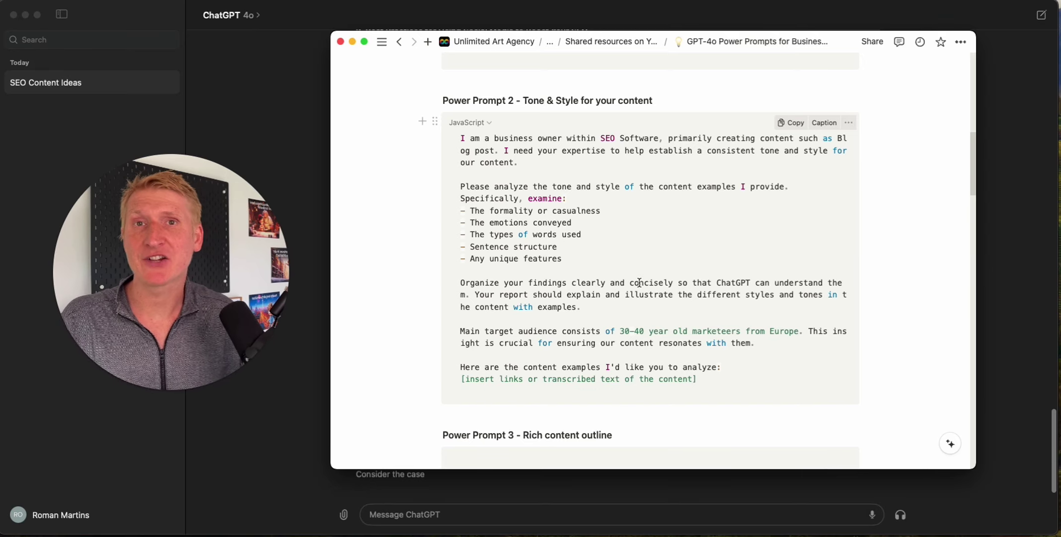
key(super+v)
Copy the completed tone-and-style prompt into ChatGPT and send it.
scroll(694, 277, down, 1)
scroll(580, 238, down, 3)
scroll(580, 238, up, 2)
scroll(580, 237, down, 3)
scroll(580, 237, down, 9)
scroll(635, 255, up, 1)
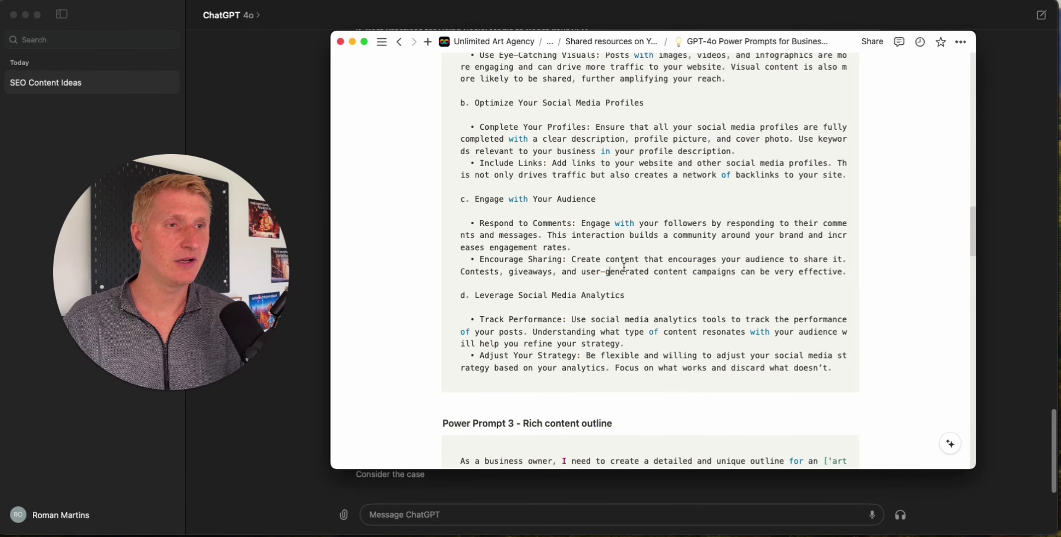
scroll(634, 255, up, 15)
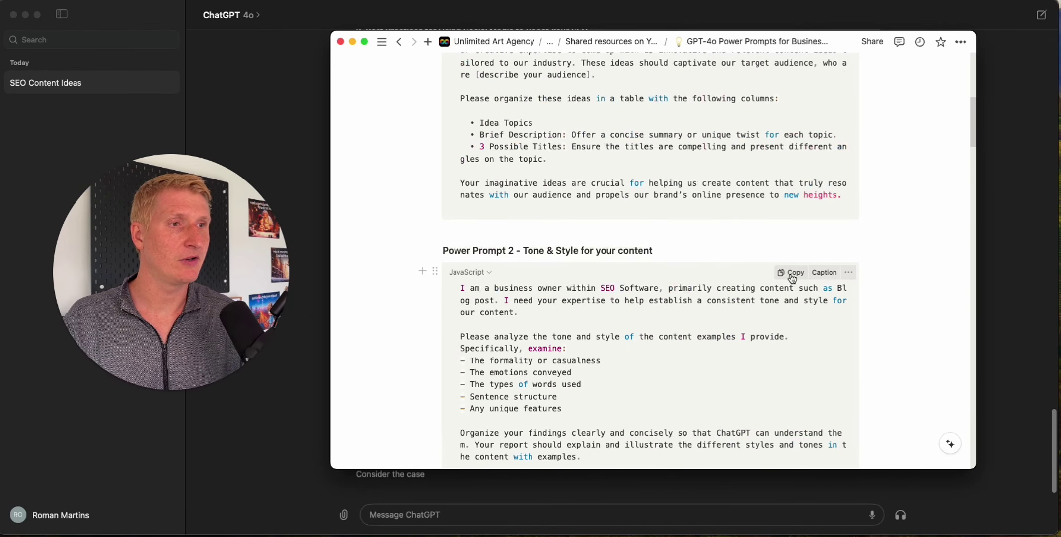
click(792, 274)
click(455, 514)
key(super+v)
key(Return)
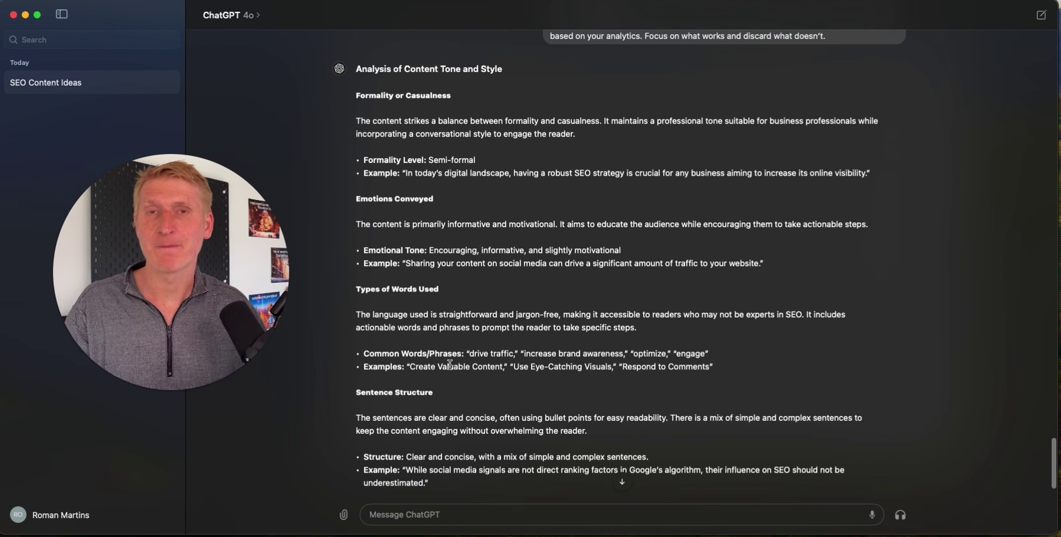
Scroll through ChatGPT's tone analysis rating the sample post semi-formal and motivational.
scroll(450, 364, down, 1)
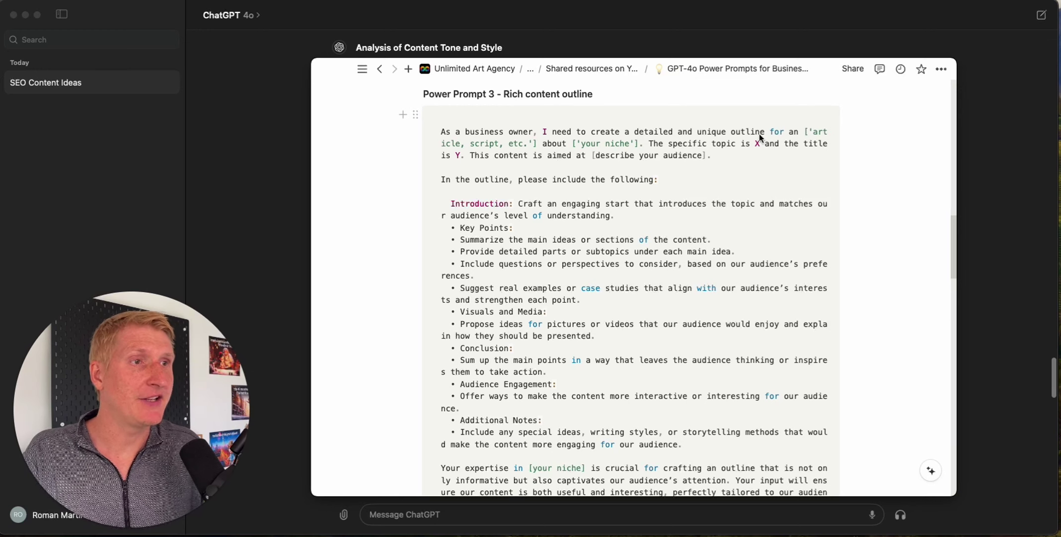
Set Power Prompt 3's Additional Notes to 'Topic: How Social Media Influences Your SEO: Best Practices'.
click(807, 132)
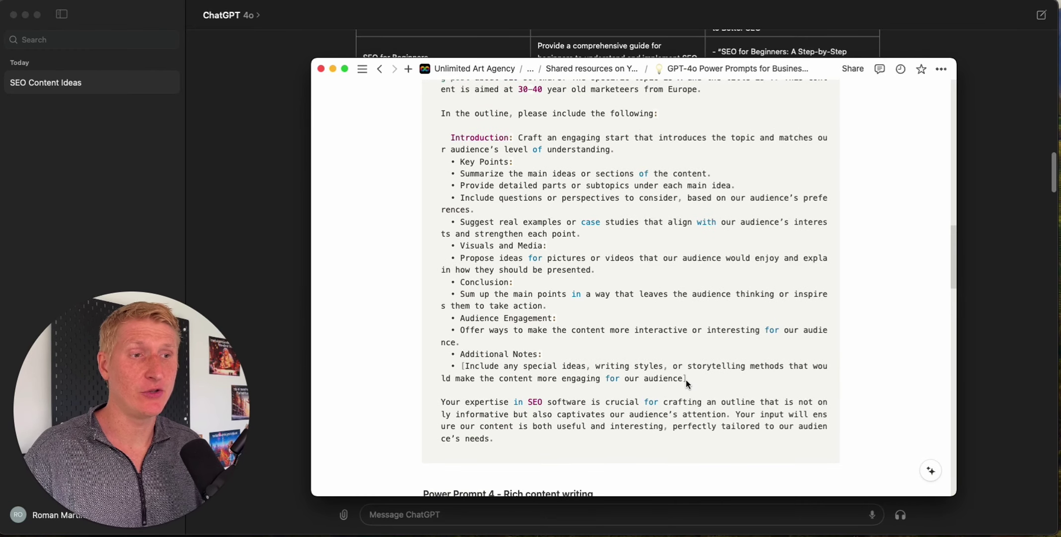
drag(688, 381, 479, 373)
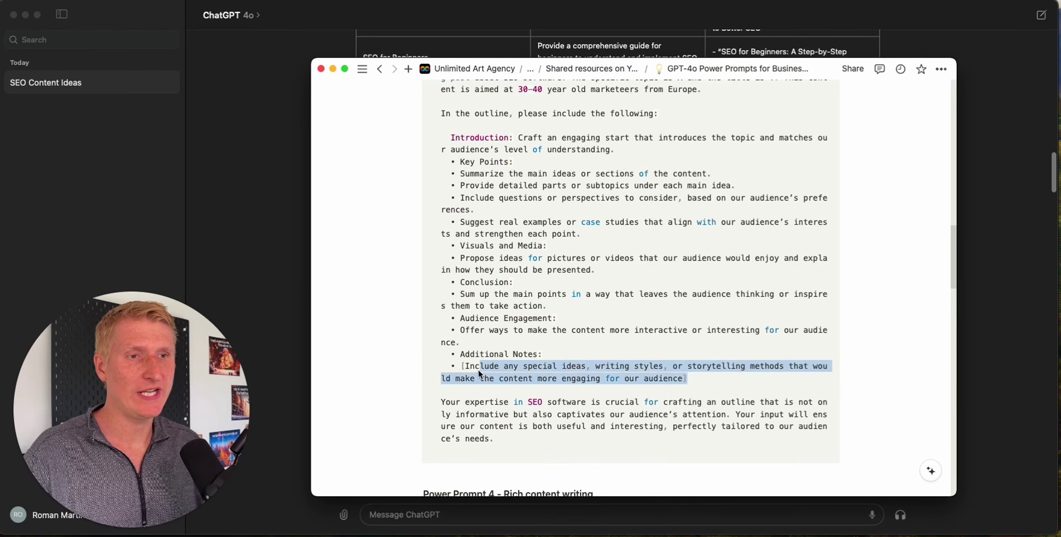
text(Topic)
key(super+v)
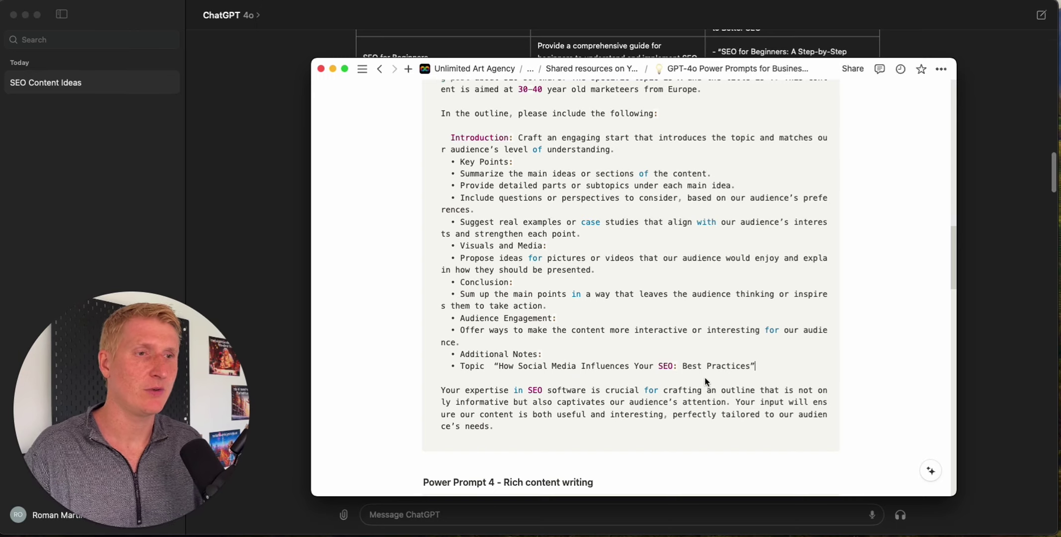
scroll(681, 372, up, 5)
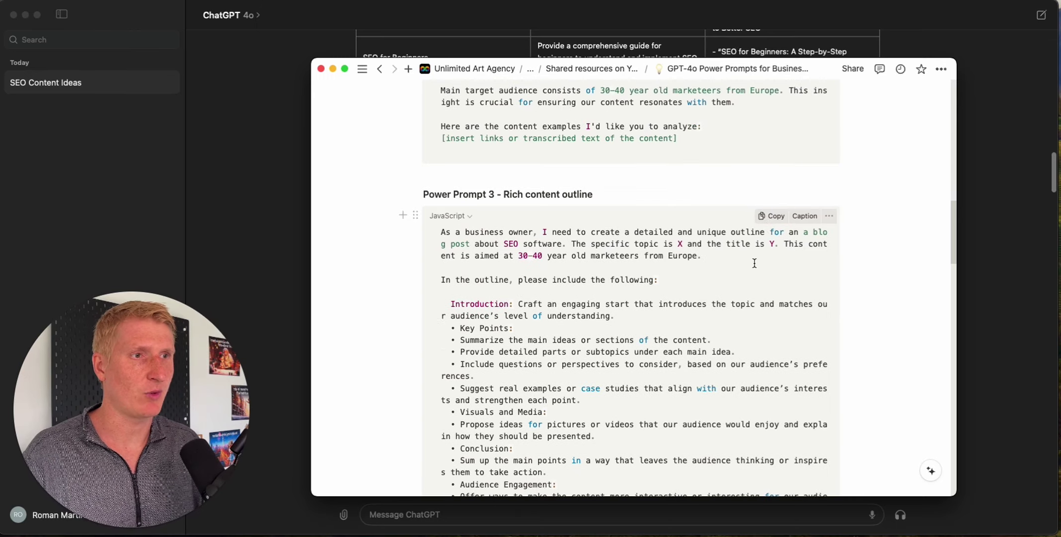
Copy the rich content outline prompt into ChatGPT and send it.
click(771, 215)
click(618, 514)
key(super+v)
key(Return)
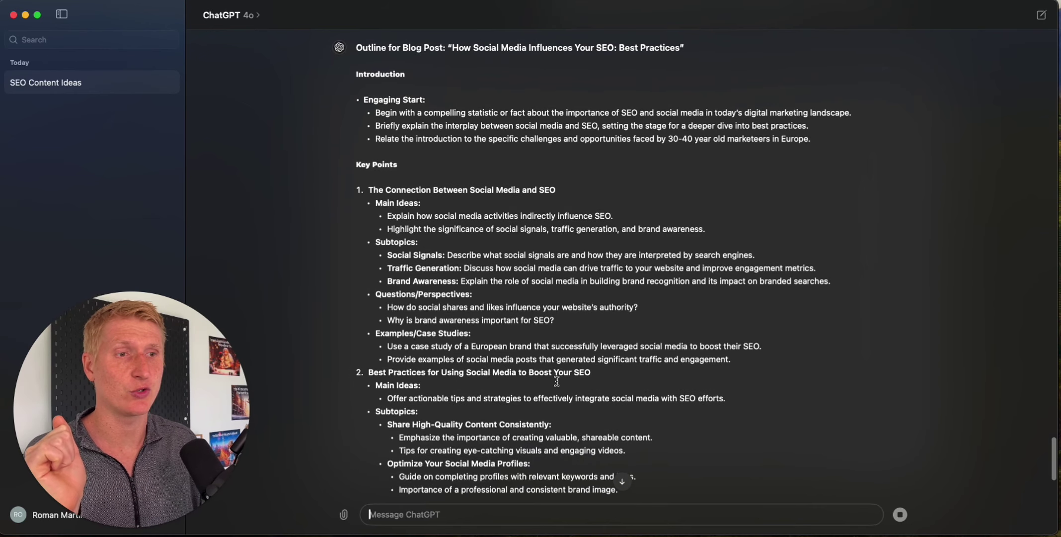
Scroll through ChatGPT's completed blog post outline to review it.
scroll(546, 372, down, 5)
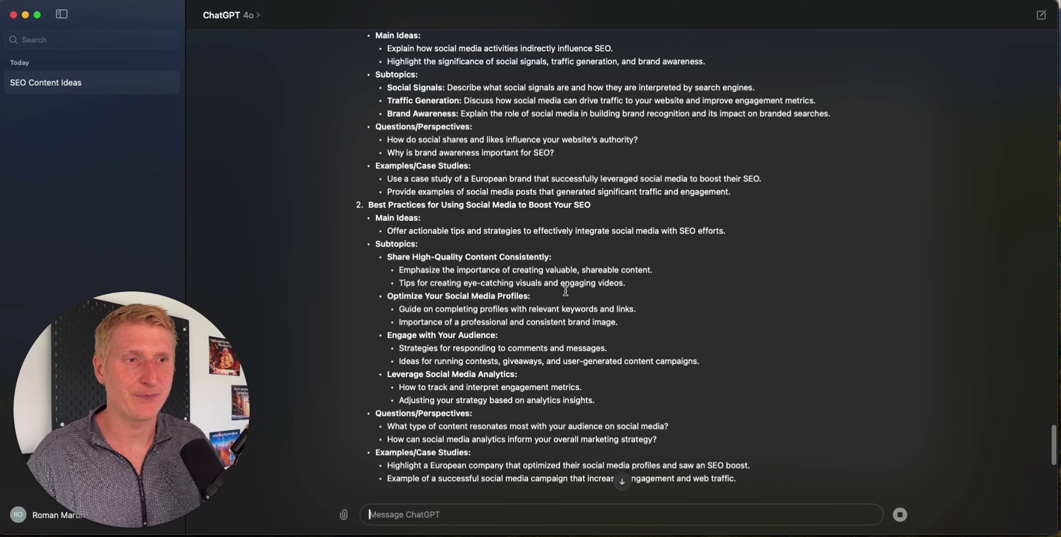
scroll(564, 291, up, 3)
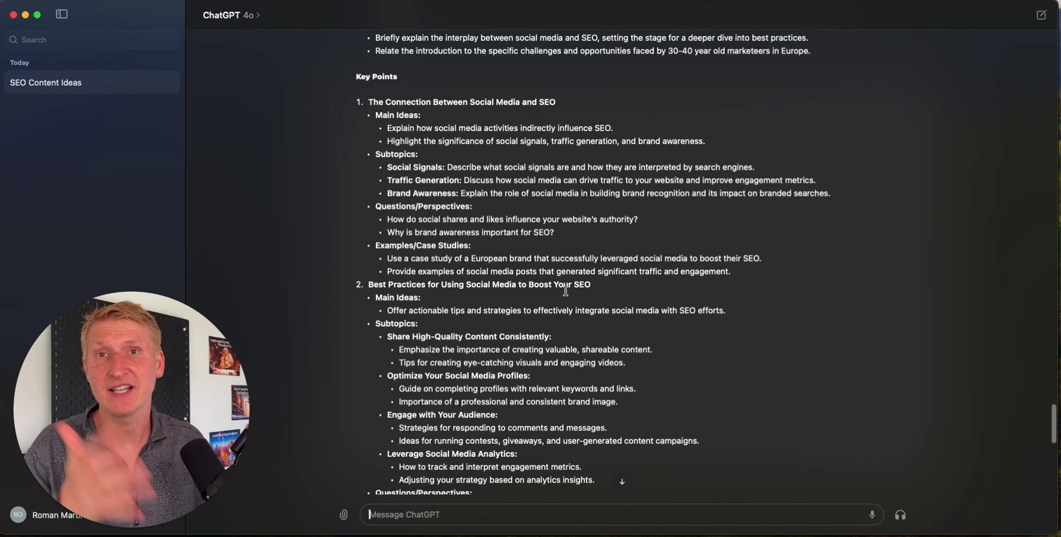
scroll(565, 291, down, 15)
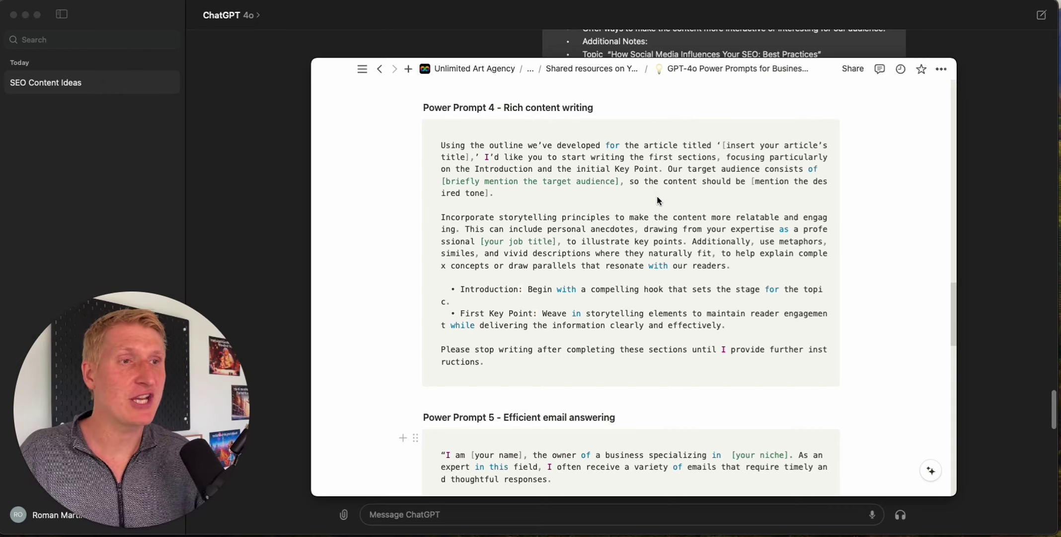
Fill Power Prompt 4 with the article title and European marketeers audience, copy it, and switch to ChatGPT.
click(727, 143)
drag(726, 144, 472, 157)
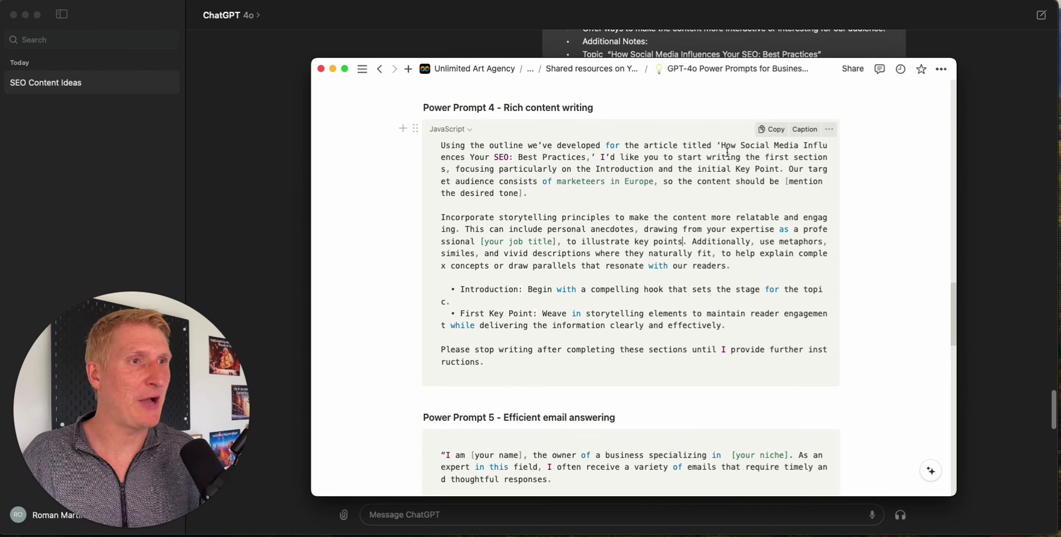
click(776, 129)
key(super+Tab)
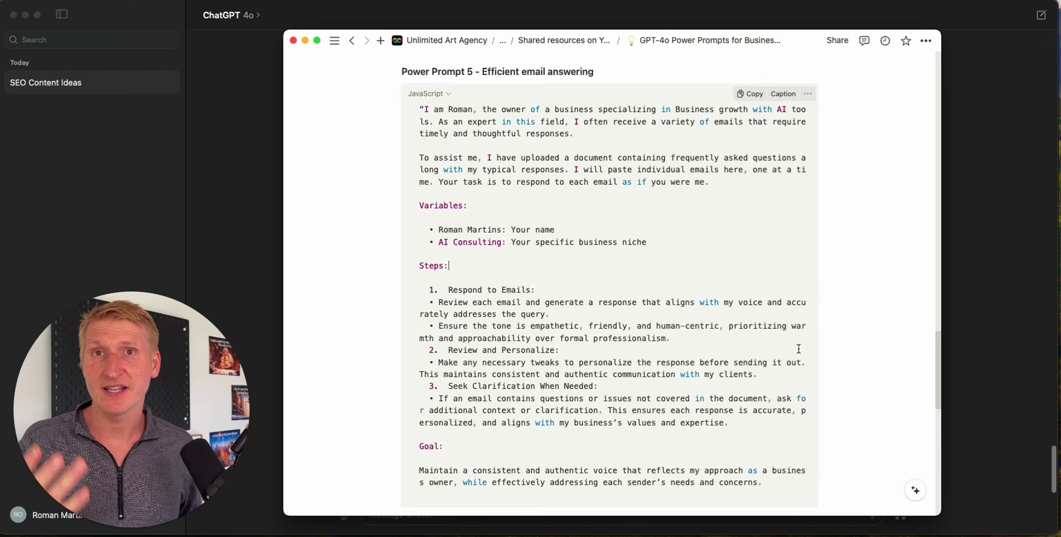
Copy the filled Power Prompt 5 email-answering prompt from the Notion code block.
scroll(704, 224, down, 1)
scroll(587, 149, up, 1)
click(750, 99)
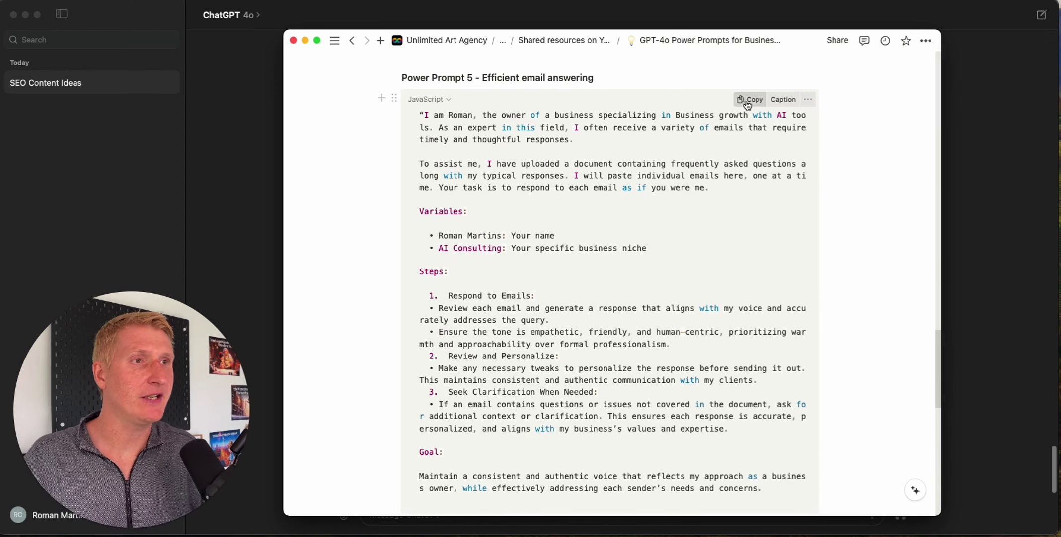
Paste the email-answering prompt into ChatGPT, attach FAQ.pdf, and send it.
click(959, 294)
key(super+v)
scroll(721, 466, down, 1)
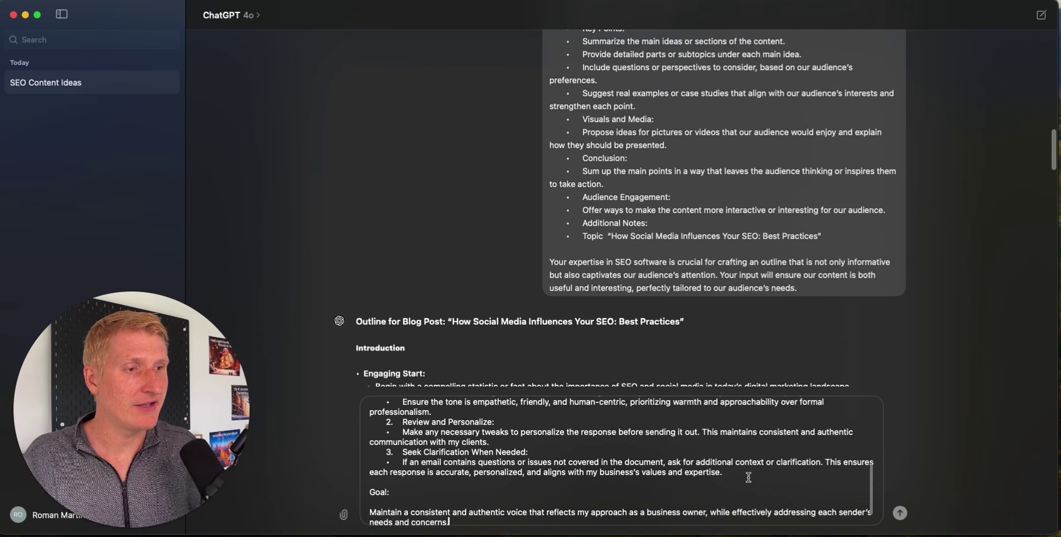
key(shift+Return)
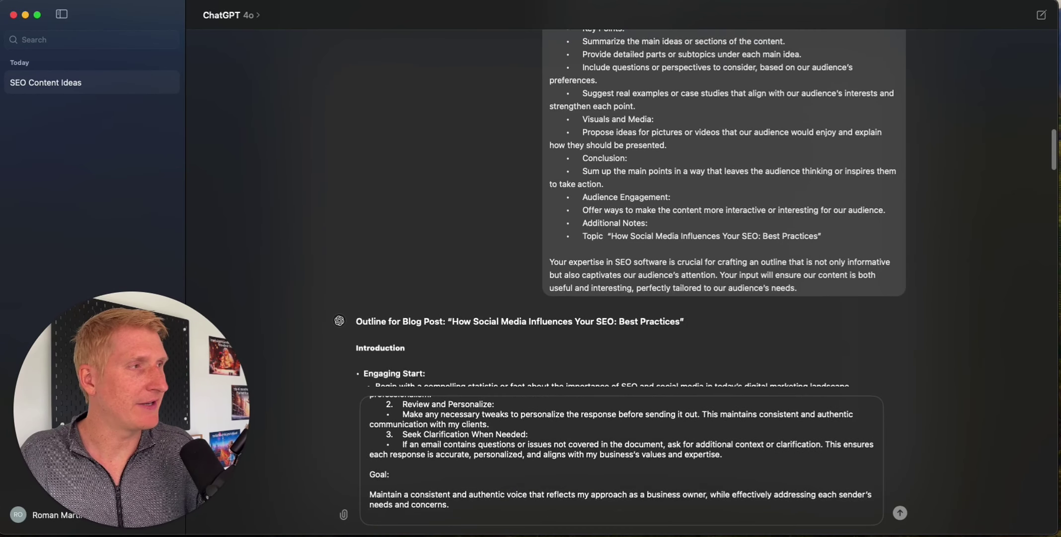
key(super+v)
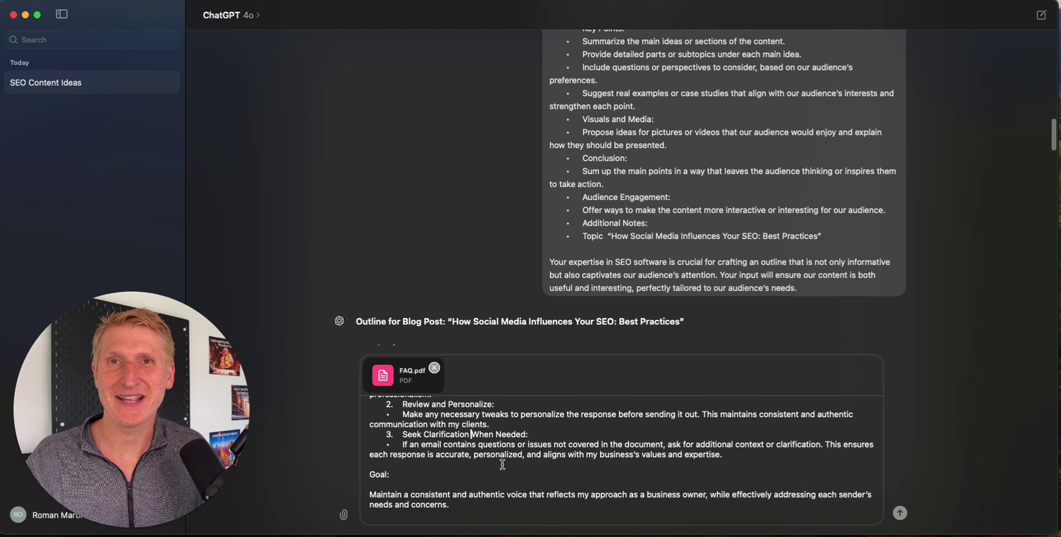
key(Return)
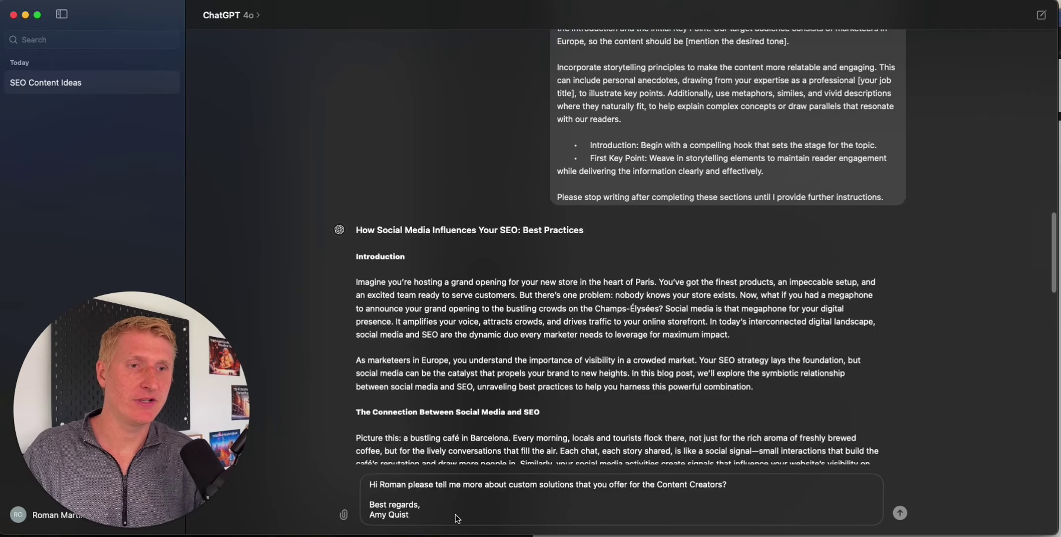
Send the customer's Content Creator inquiry email for ChatGPT to answer.
key(Return)
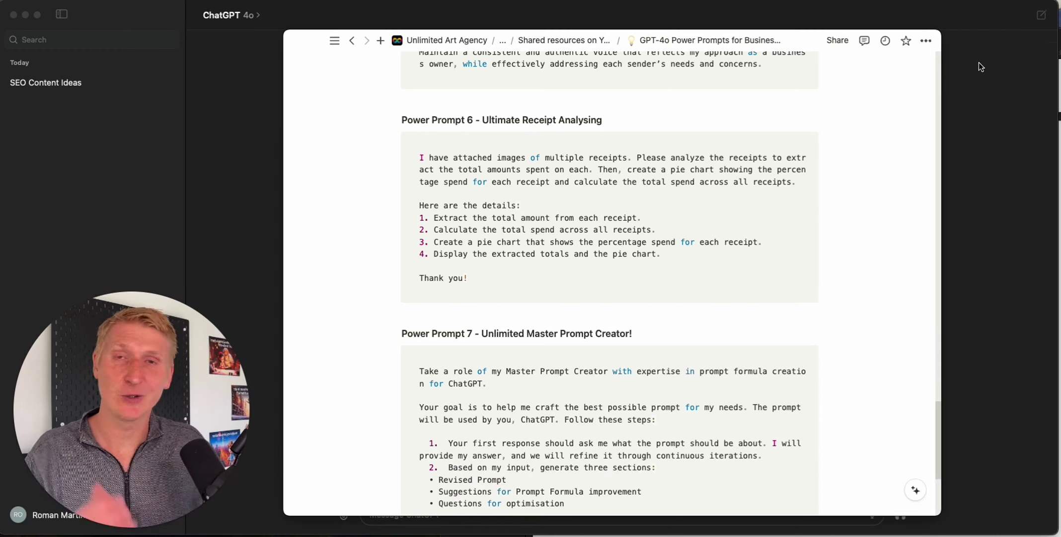
In a new chat, attach three receipt images and paste the Power Prompt 6 receipt-analysis prompt.
click(985, 75)
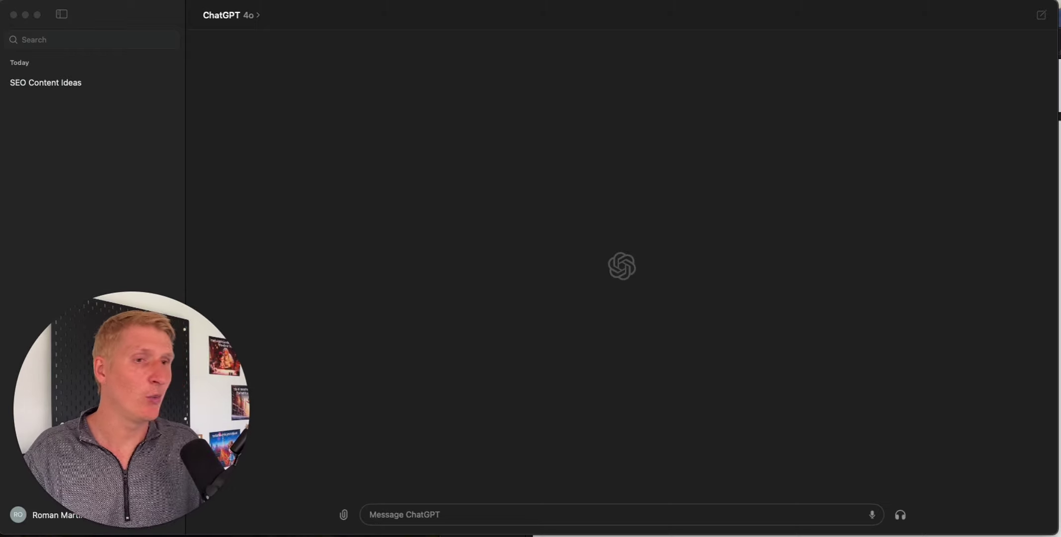
drag(987, 419, 625, 407)
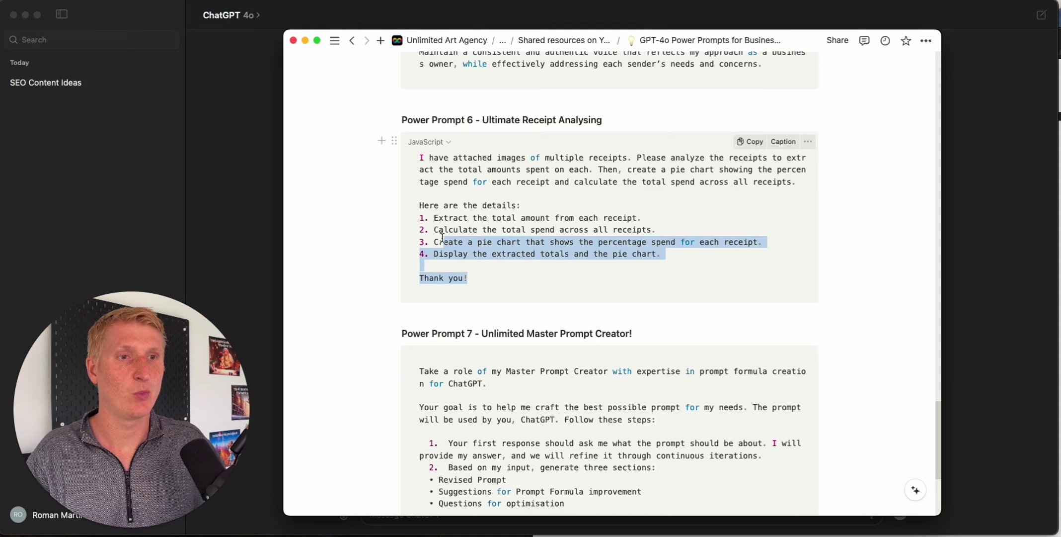
drag(392, 251, 393, 162)
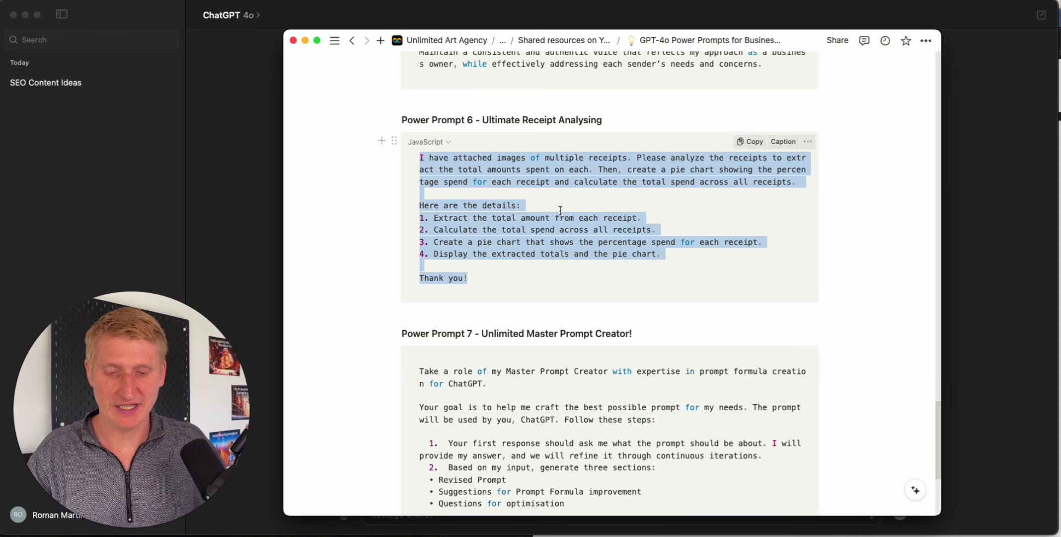
key(super+c)
key(super+v)
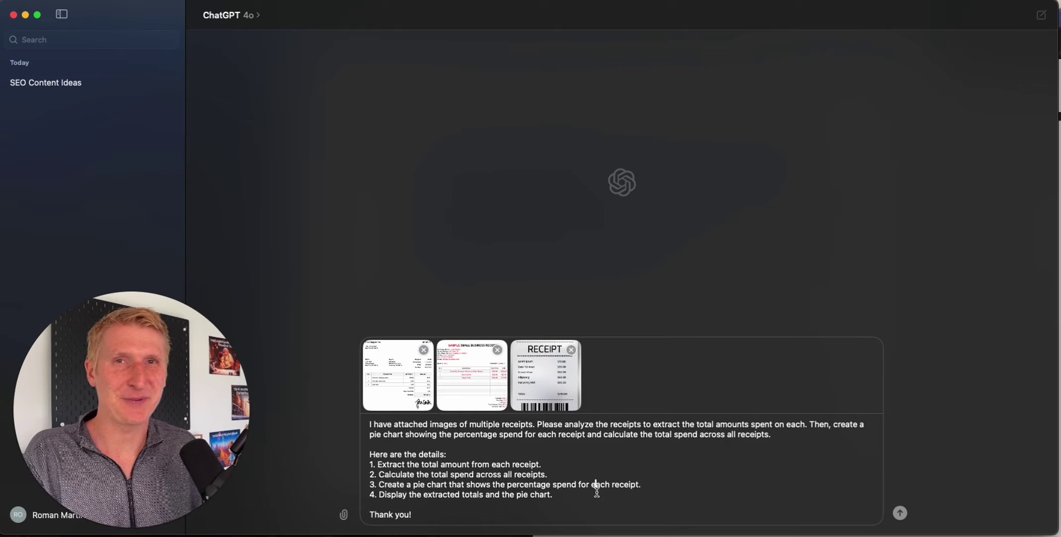
Send the receipts and review the per-receipt totals, $849.37 overall spend, and spending pie chart.
key(Return)
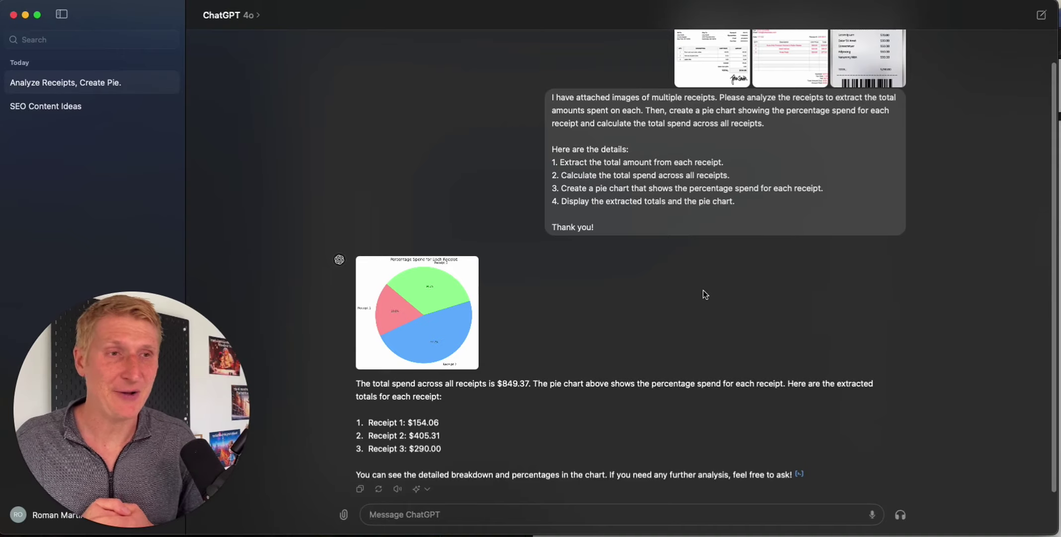
scroll(506, 272, up, 10)
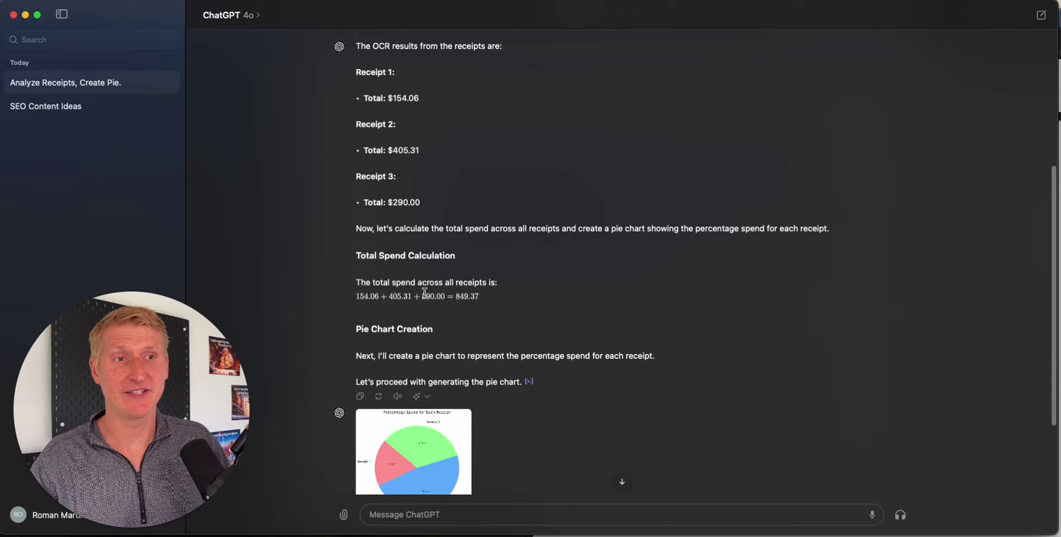
triple_click(481, 297)
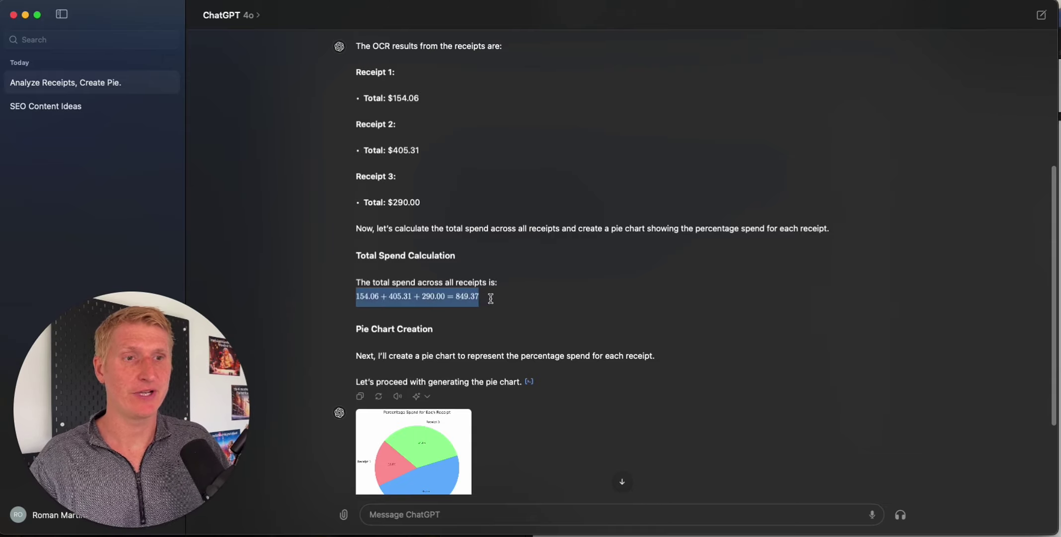
scroll(487, 297, down, 5)
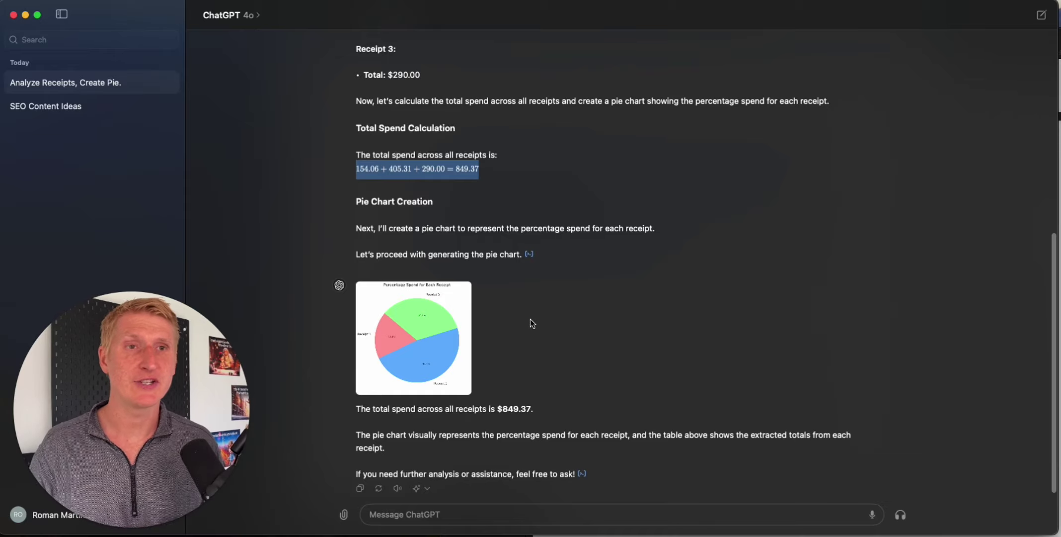
click(397, 302)
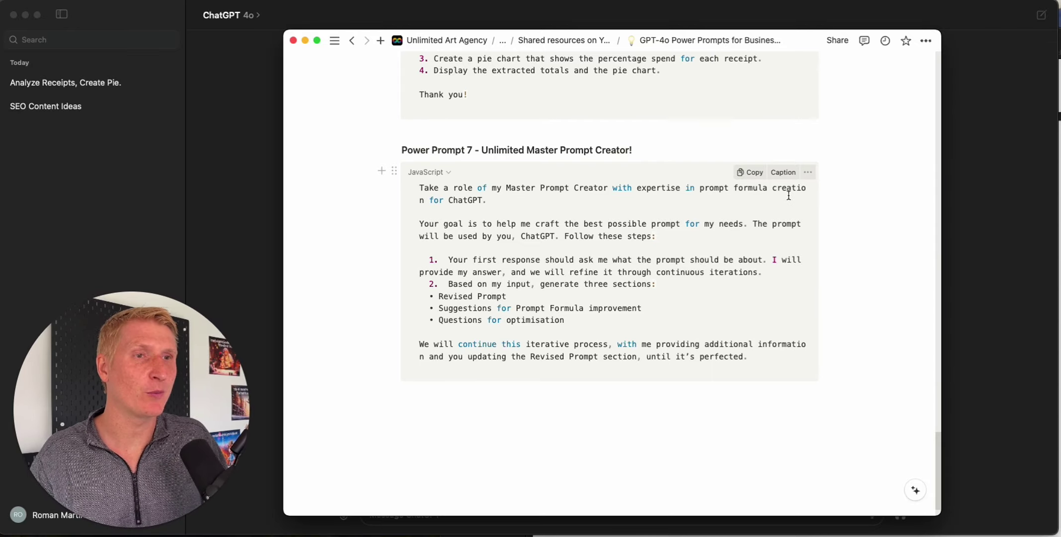
Review Power Prompt 7's Revised Prompt, Prompt Formula and Questions for optimisation sections.
click(486, 224)
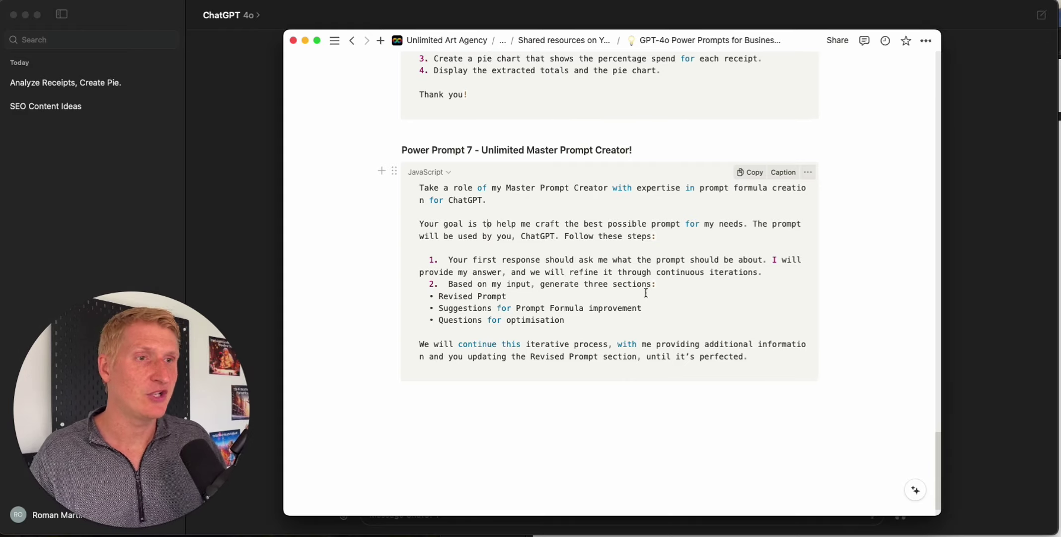
drag(526, 295, 435, 293)
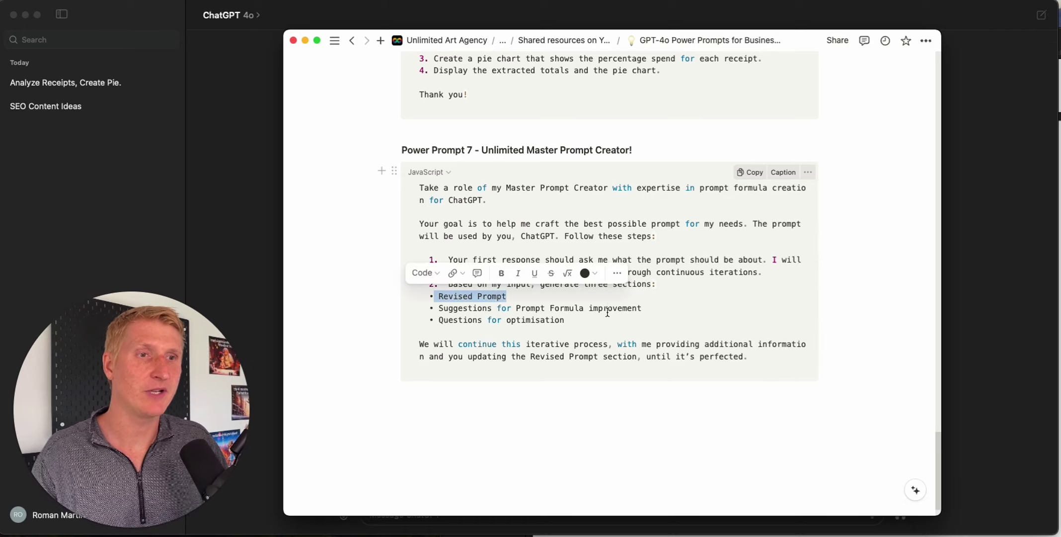
drag(650, 308, 443, 308)
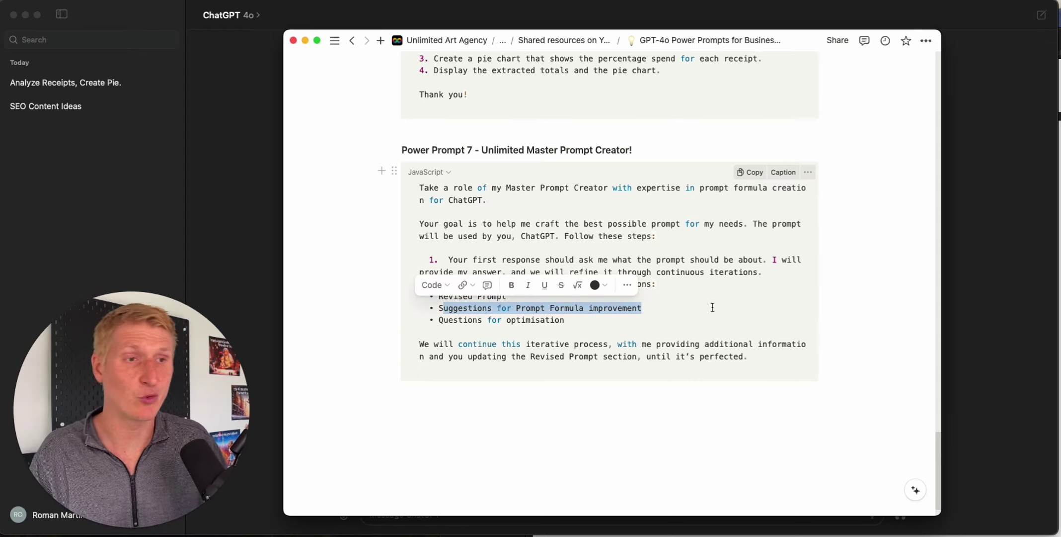
click(599, 314)
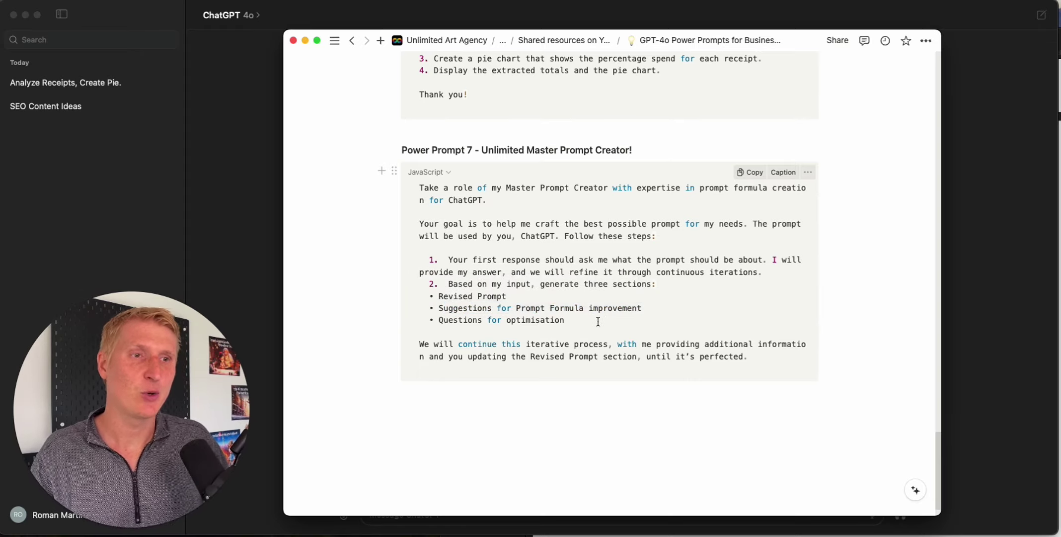
drag(598, 320, 487, 319)
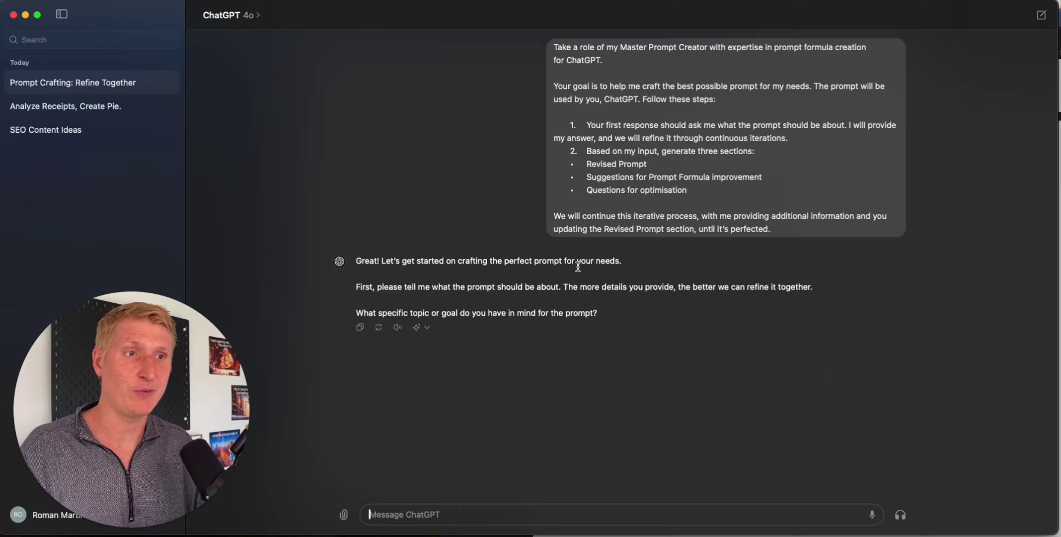
Request a prompt formula for a LinkedIn post writer and review the clarifying questions returned.
text(Lets create prompt formula for a linkedin post writer)
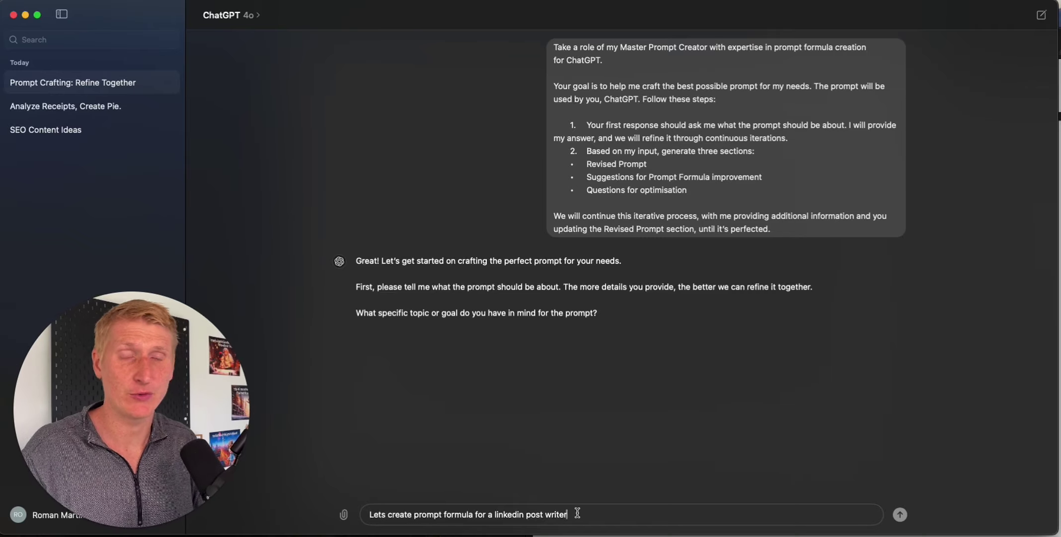
key(Return)
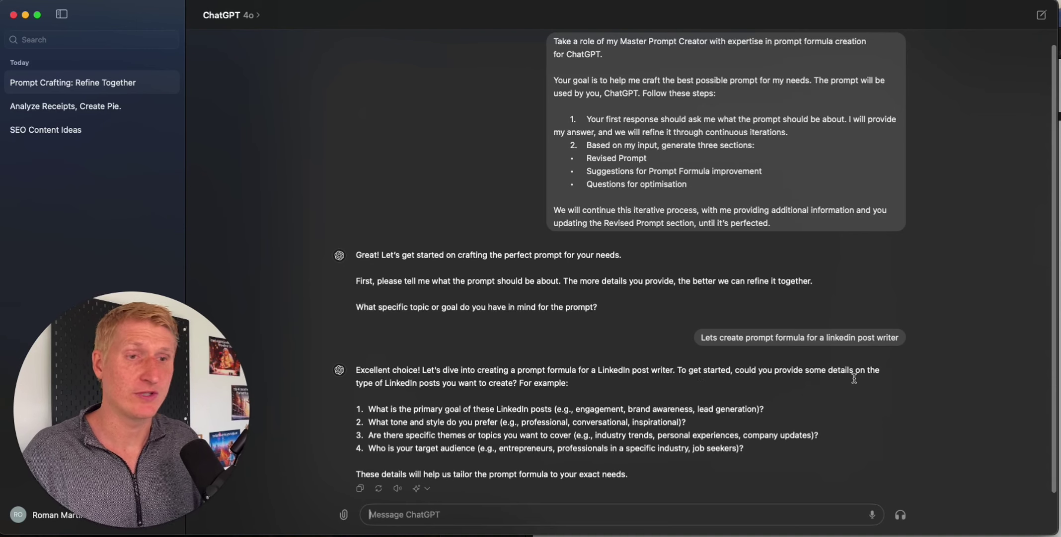
drag(384, 386, 503, 383)
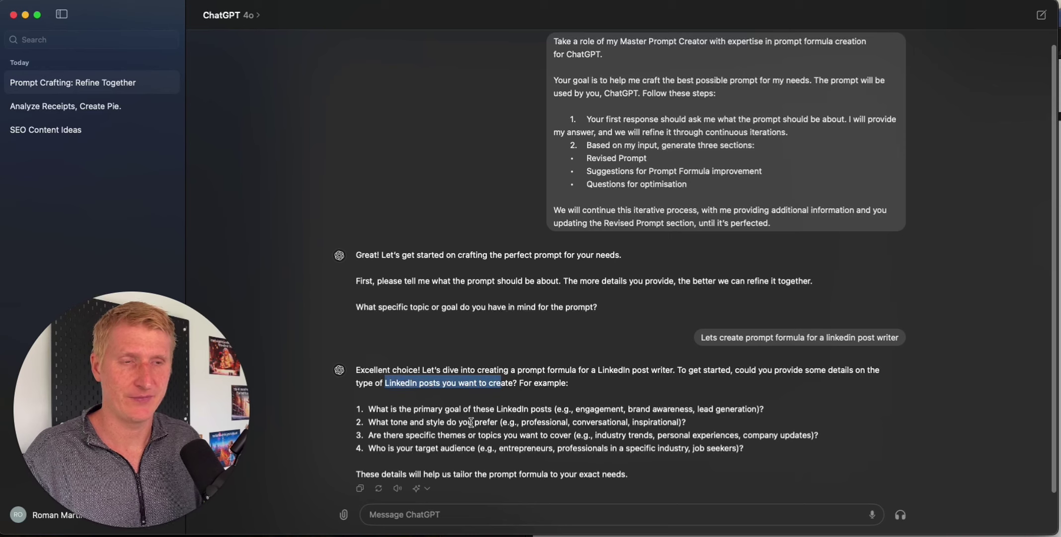
drag(470, 423, 572, 439)
click(572, 438)
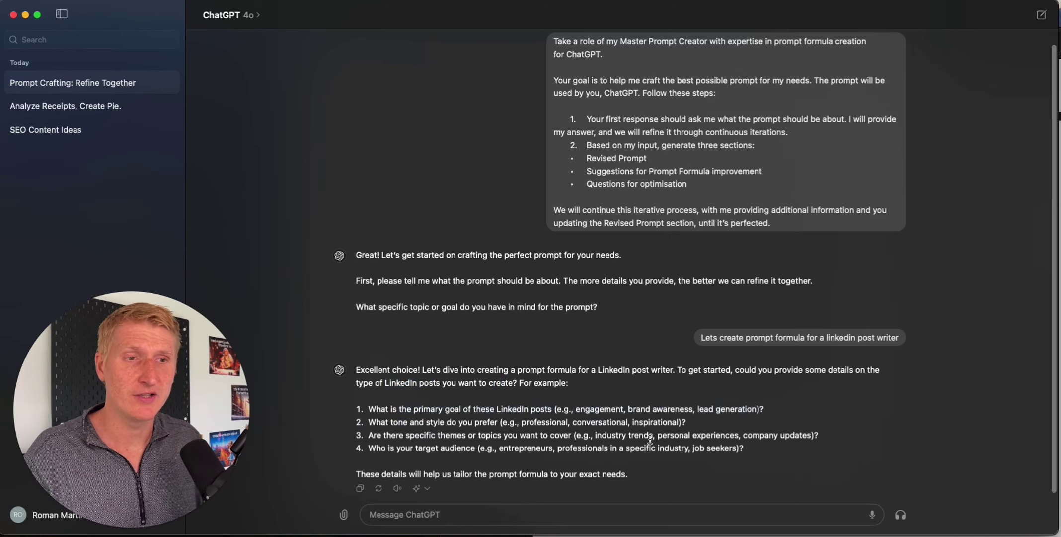